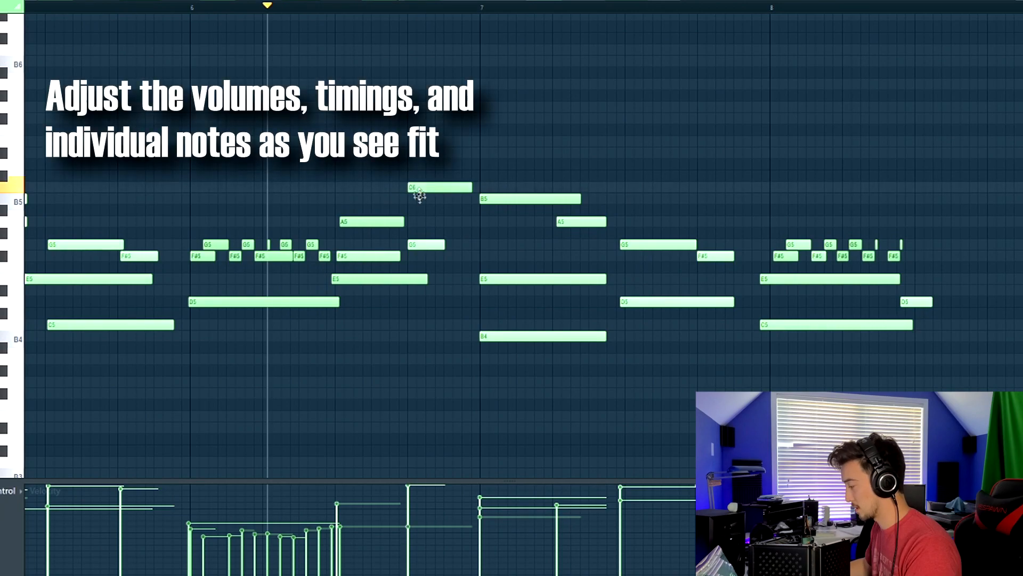
Nudge a melody note's timing in the piano roll and adjust its velocity
left_click_drag(420, 196, 418, 201)
key("space")
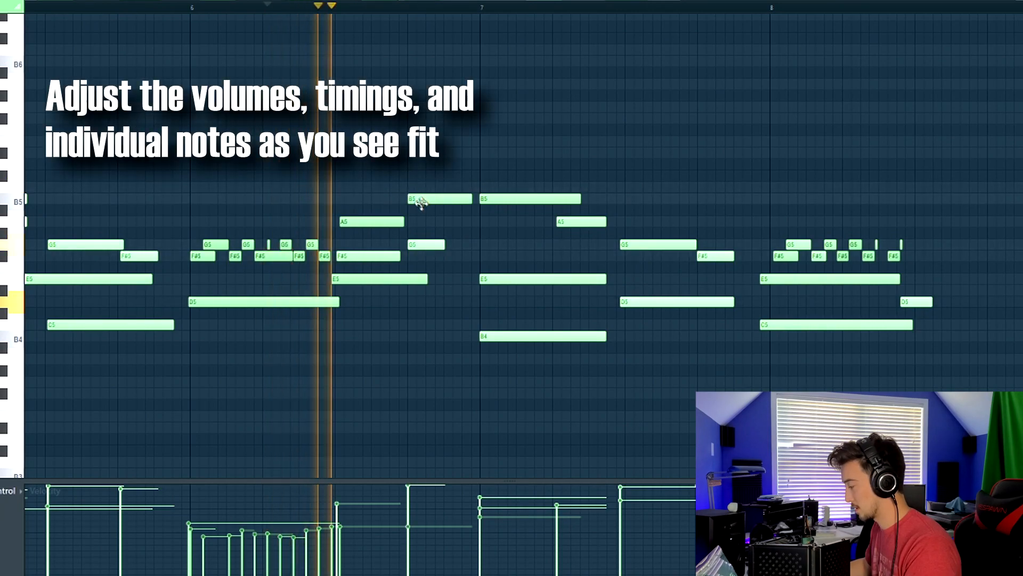
scroll(429, 320, "up", 3, "ctrl")
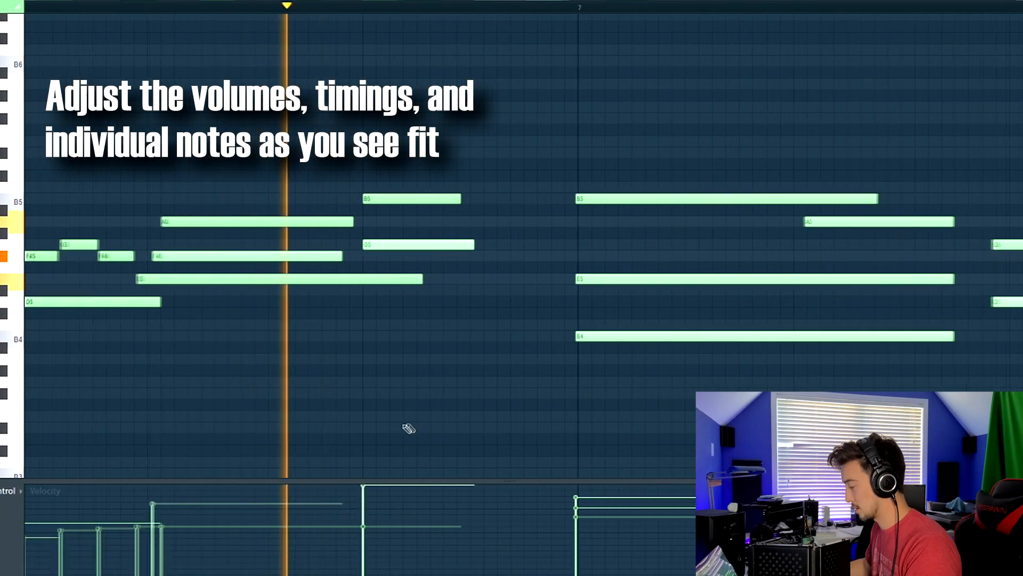
left_click_drag(385, 199, 401, 198)
left_click_drag(363, 507, 377, 518)
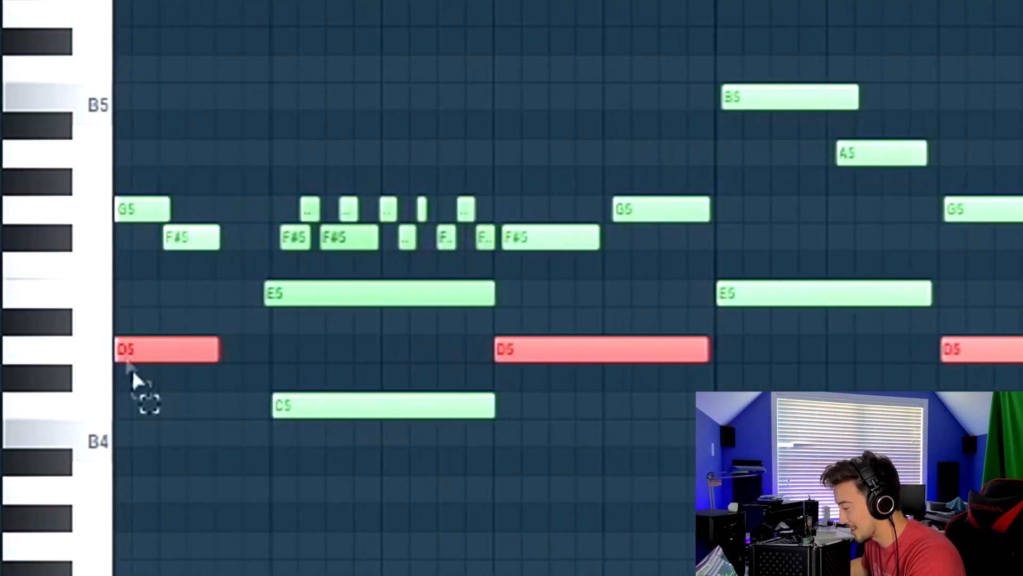
Select the melody's D5 notes and raise them a semitone to D#5
scroll(159, 373, "down", 3)
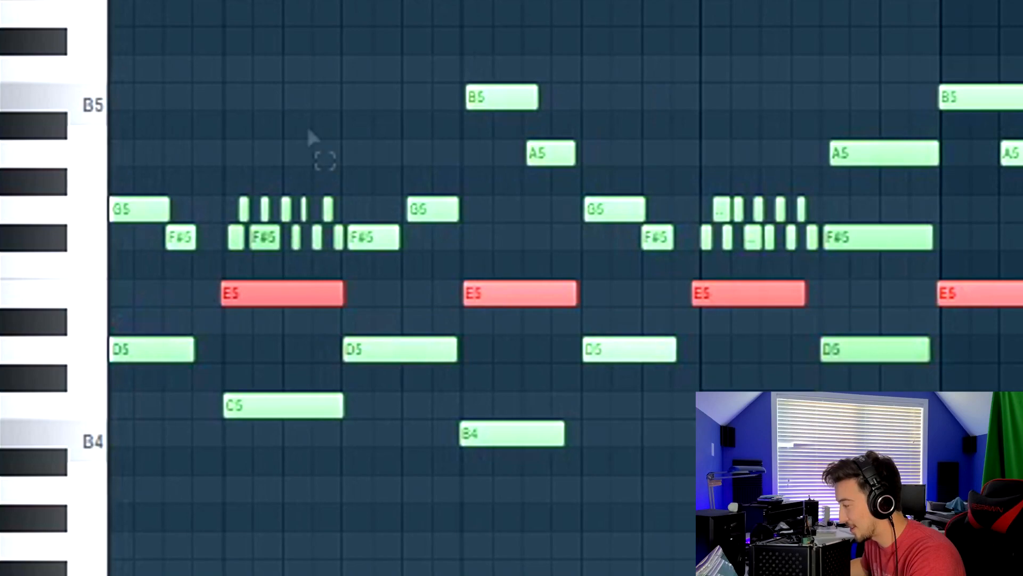
scroll(251, 256, "left", 1)
left_click(234, 347)
scroll(175, 341, "down", 1)
scroll(171, 322, "up", 1)
left_click(160, 338)
left_click_drag(195, 339, 773, 288)
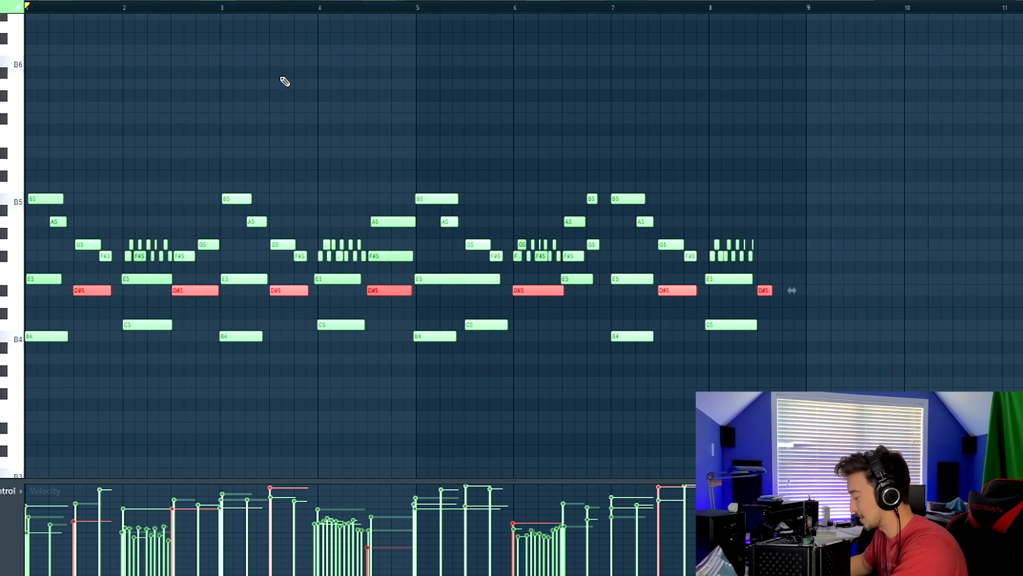
key("space")
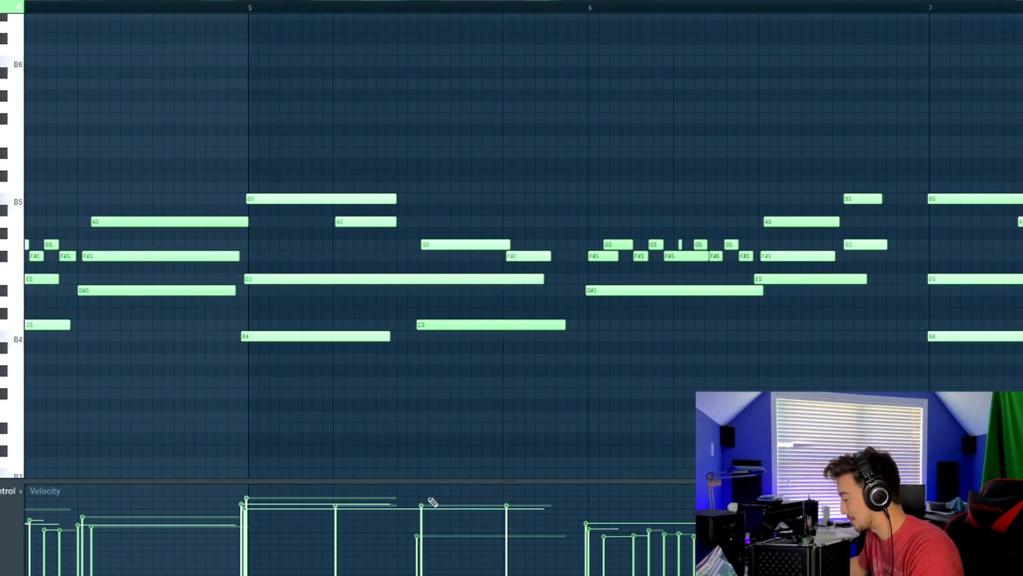
Repeat the melody phrase so it continues through bar 17
scroll(413, 406, "down", 5)
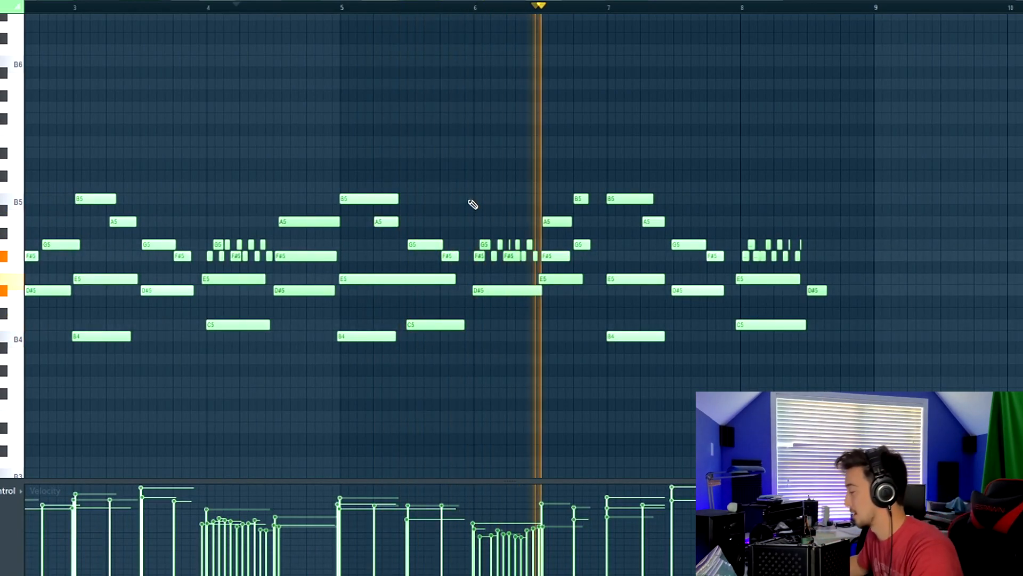
scroll(462, 245, "up", 5)
scroll(462, 245, "down", 5)
scroll(347, 182, "down", 2)
left_click_drag(358, 182, 864, 275)
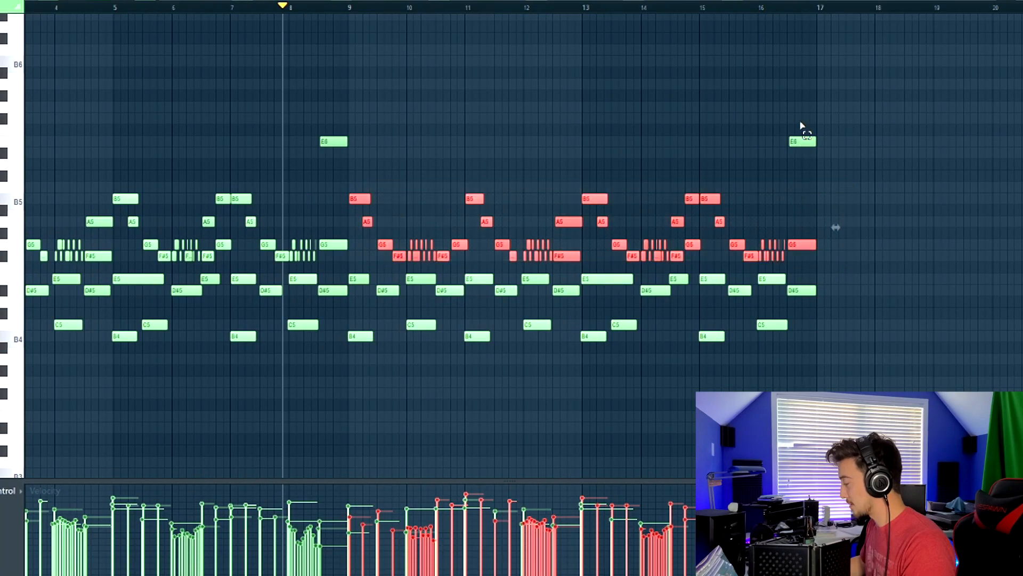
Redraw the velocities of the repeated melody notes
left_click_drag(836, 198, 835, 61)
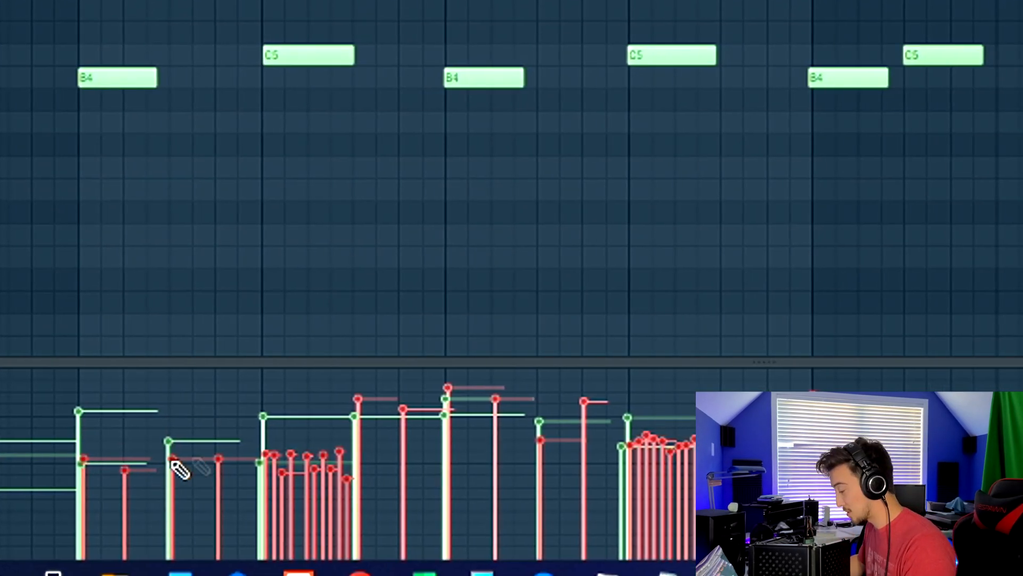
mouse_move(229, 477)
left_mouse_down()
mouse_move(338, 495)
mouse_move(364, 483)
left_mouse_up()
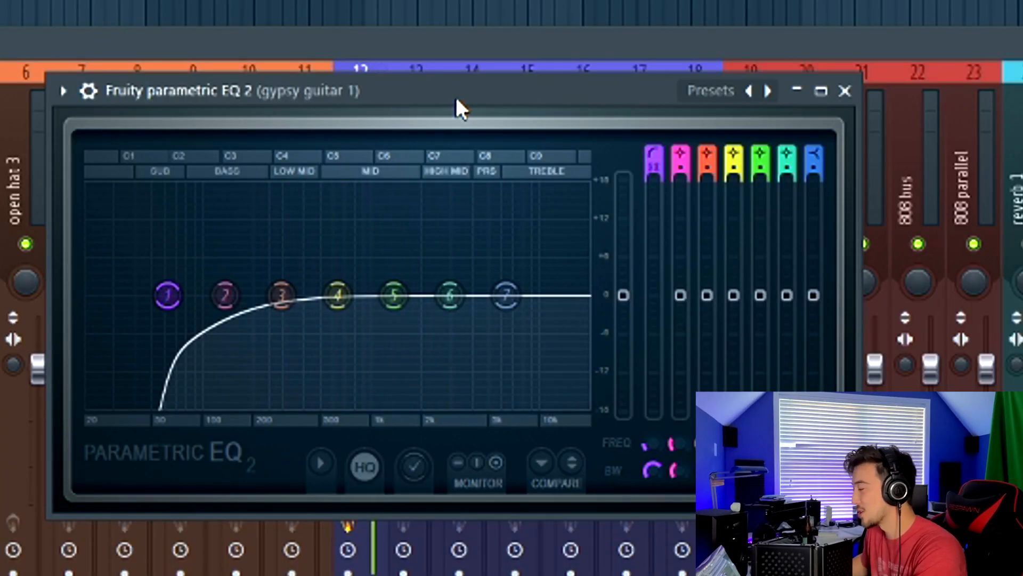
Move the Fruity Parametric EQ 2 window on the gypsy guitar track and adjust its low-cut band
left_click_drag(450, 98, 418, 92)
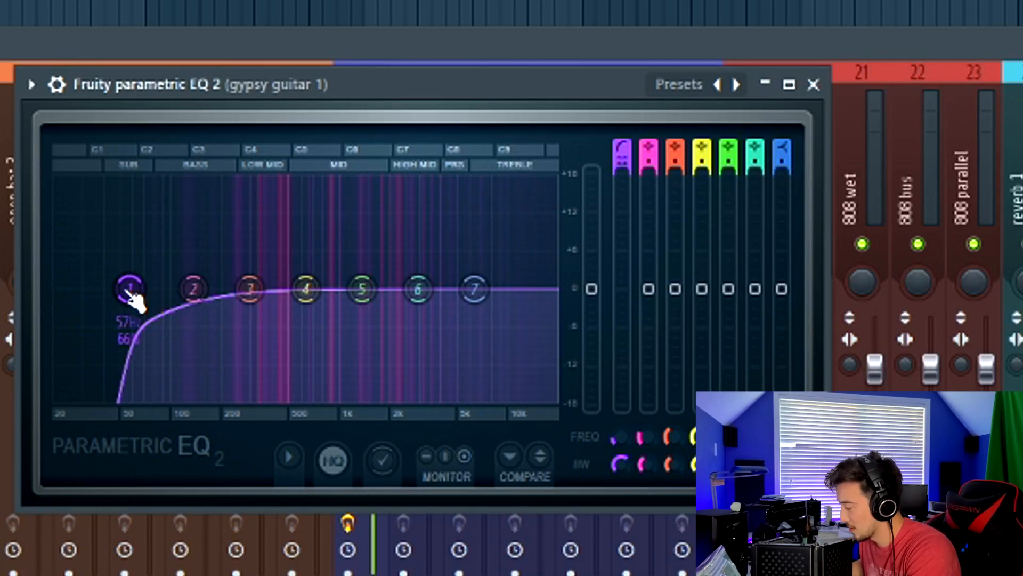
left_click_drag(132, 296, 142, 288)
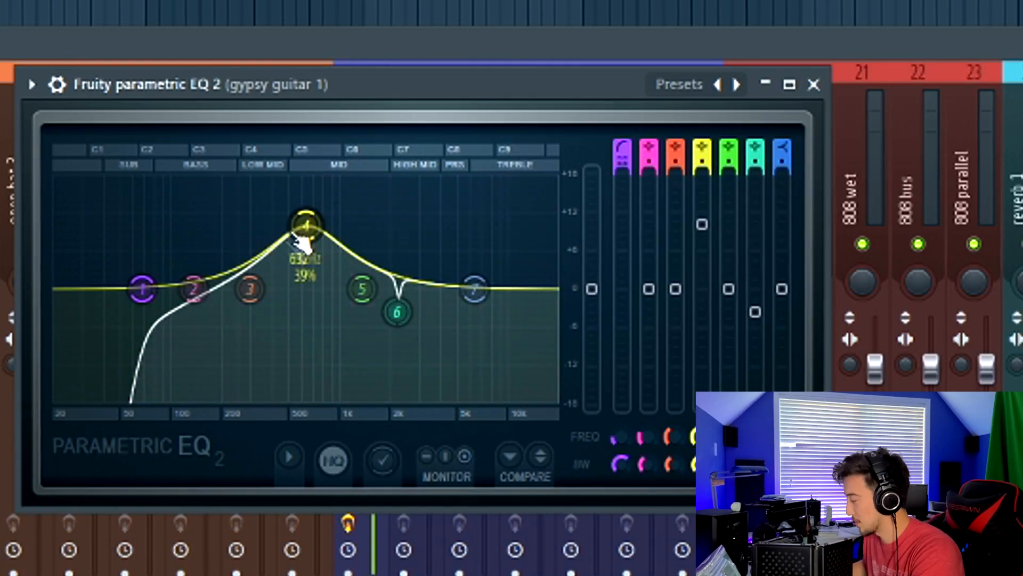
Change the shape of EQ band 4, then boost band 5 and adjust its gain
right_click(306, 224)
left_click(341, 257)
left_click_drag(363, 289, 359, 178)
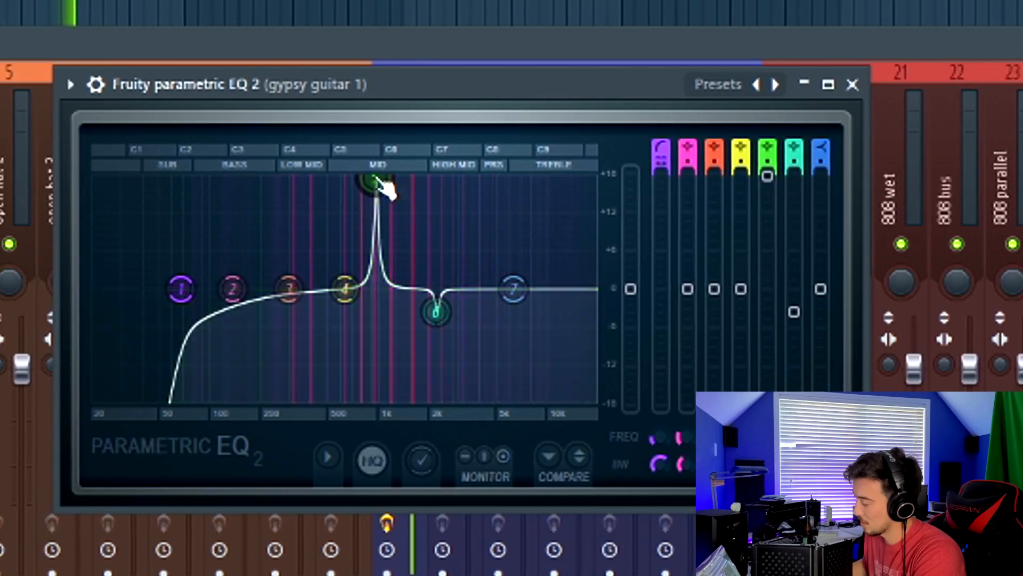
left_click_drag(765, 177, 777, 312)
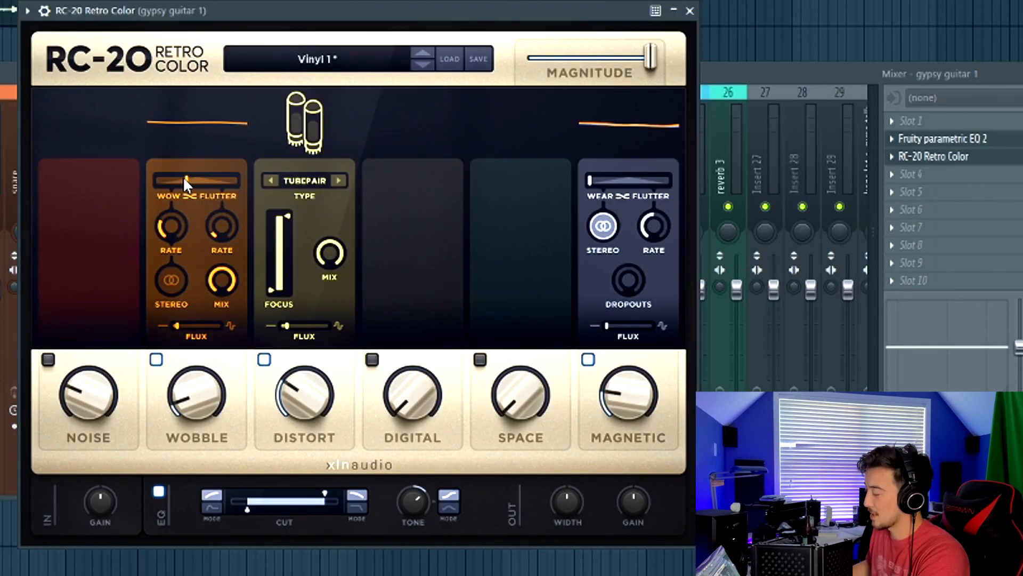
In RC-20 Retro Color, adjust the Wow/Flutter balance and raise Space to about 29%
left_click_drag(185, 179, 216, 179)
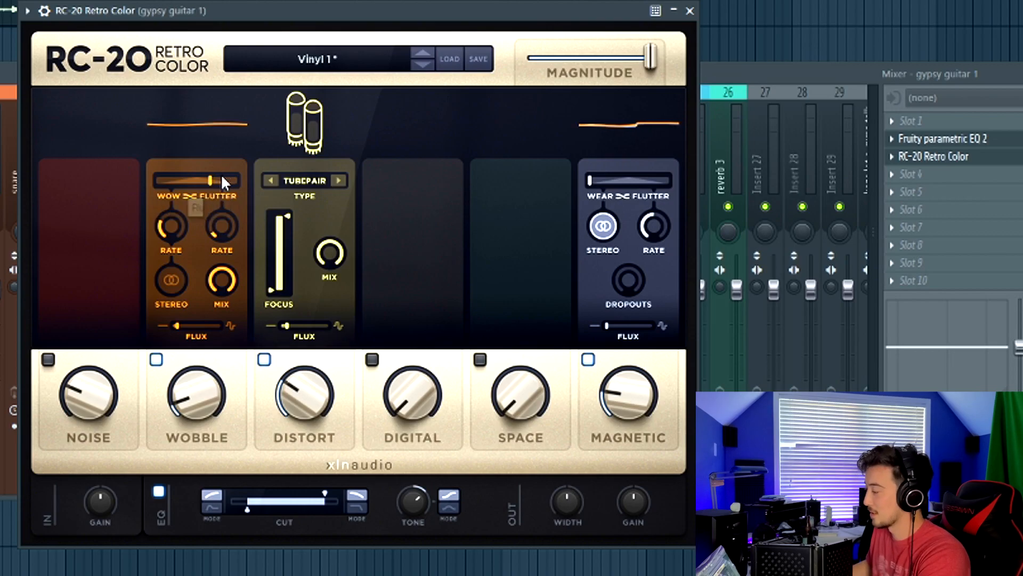
left_click_drag(215, 175, 177, 201)
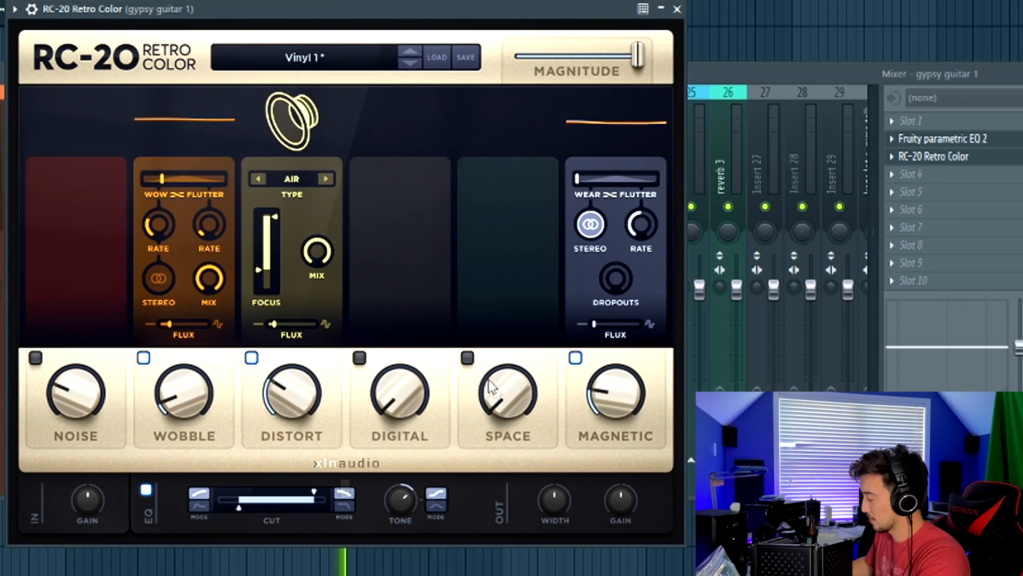
left_click_drag(507, 394, 496, 329)
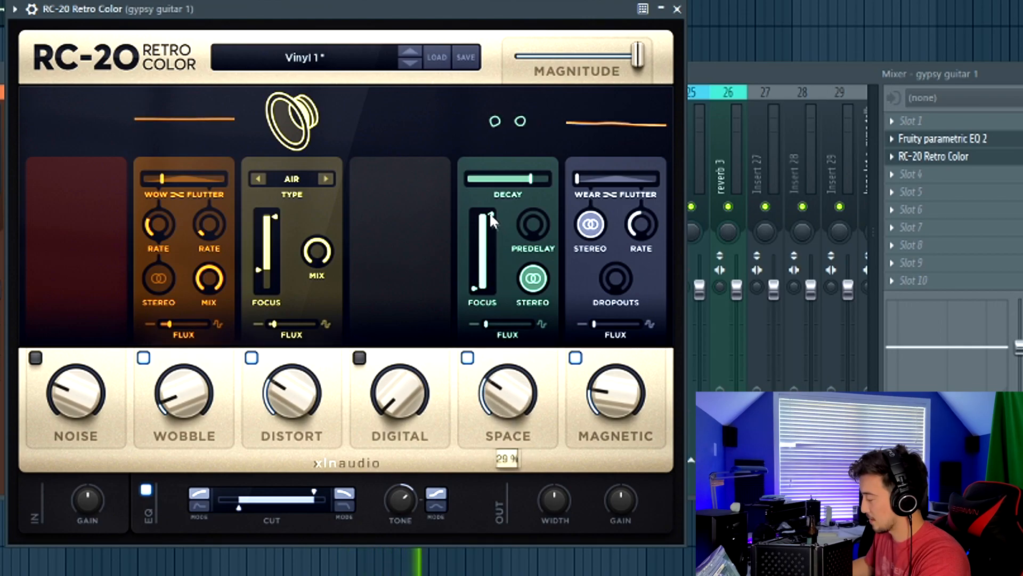
left_click_drag(490, 212, 494, 238)
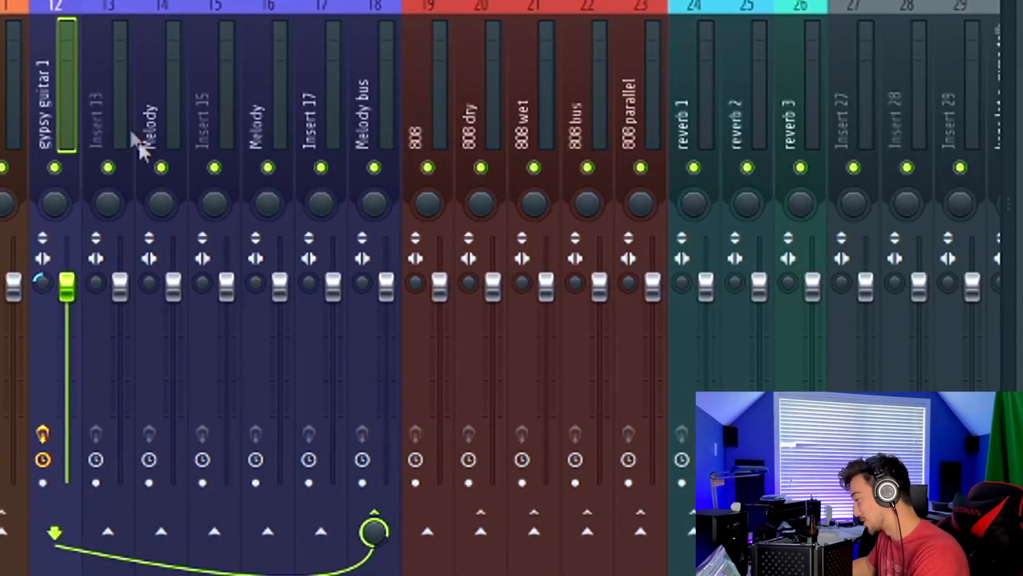
Route the gypsy guitar 1 channel to Insert 13 in addition to the melody bus
left_click(83, 86)
left_click(69, 63)
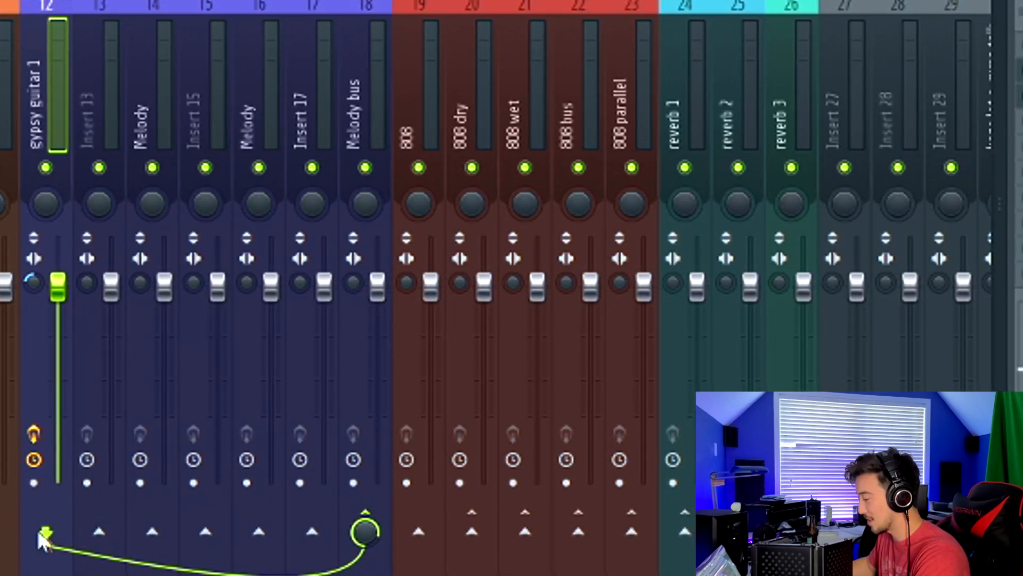
left_click(96, 533)
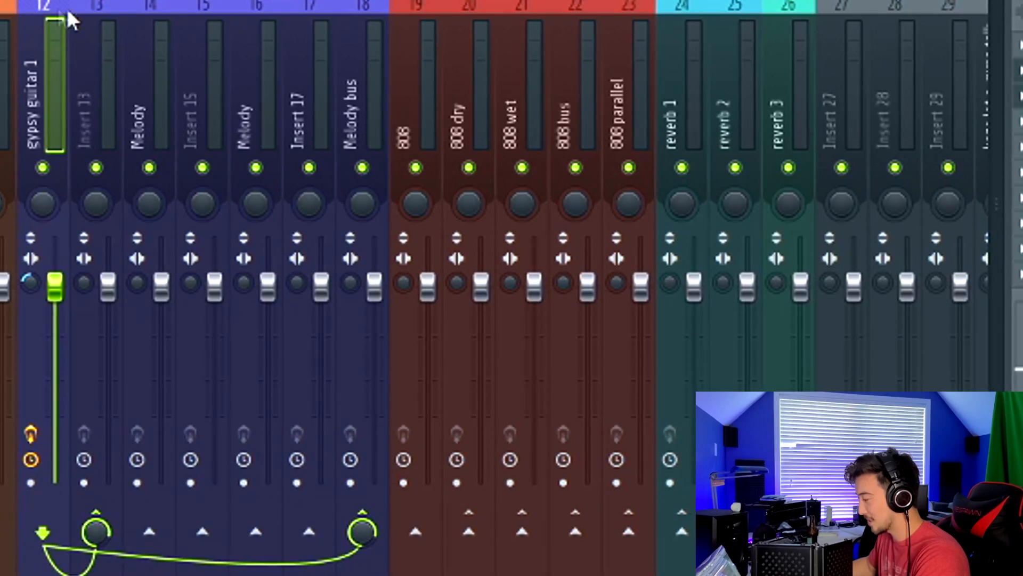
Add Fruity Parametric EQ 2 to an effect slot on Insert 13
left_click(86, 53)
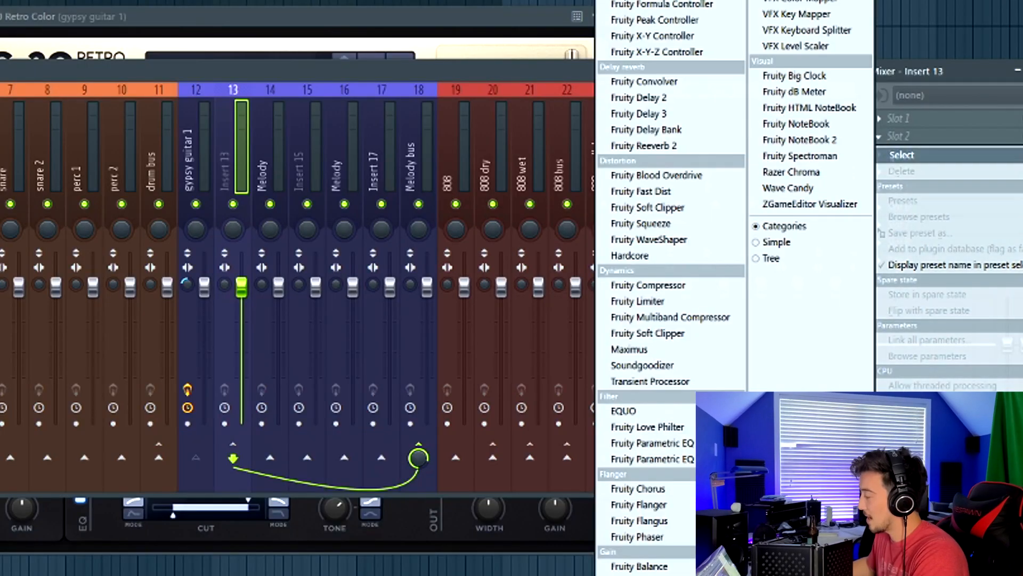
left_click(634, 3)
scroll(288, 287, "down", 10)
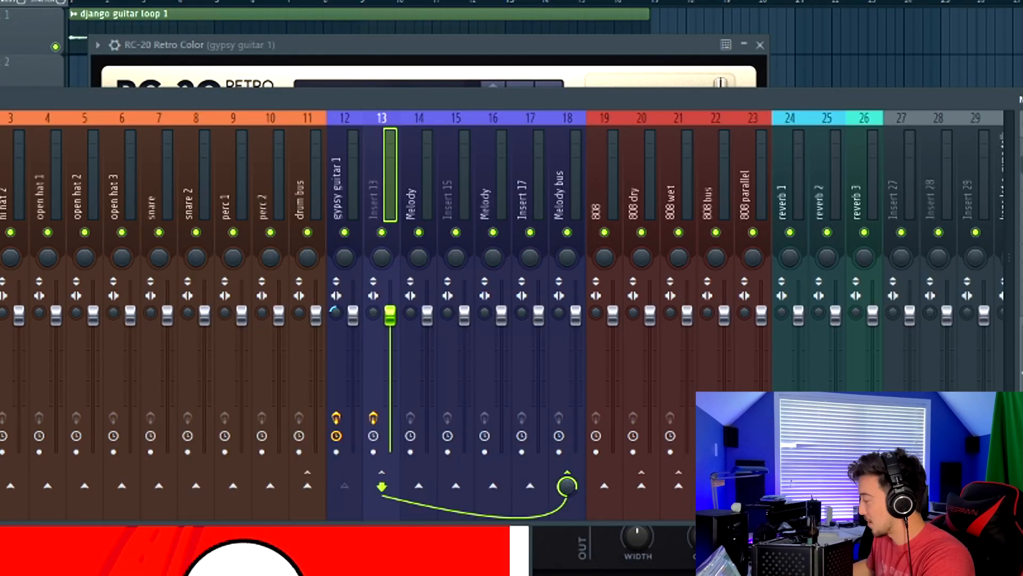
left_click(1020, 184)
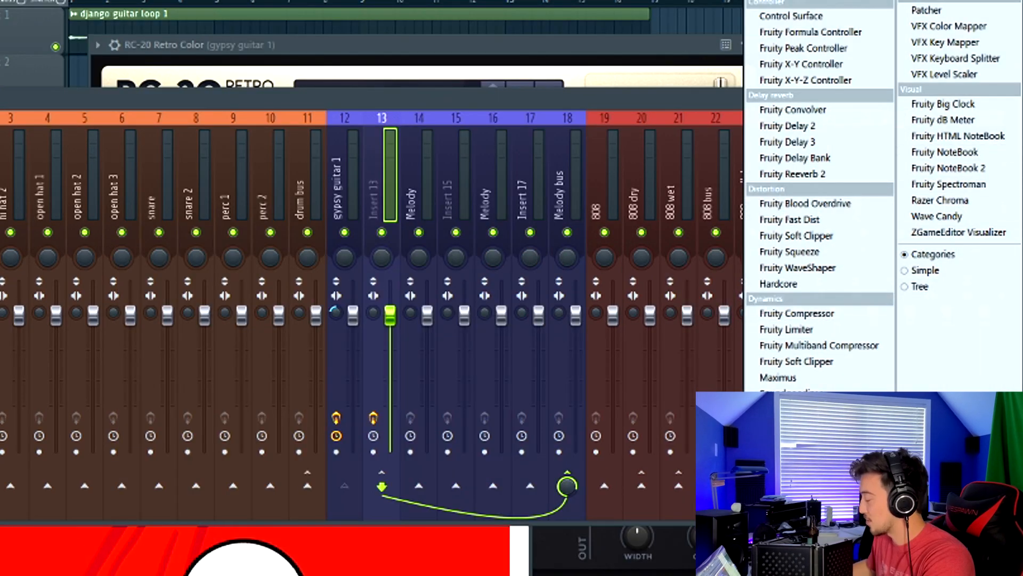
left_click(794, 551)
left_click_drag(380, 225, 381, 240)
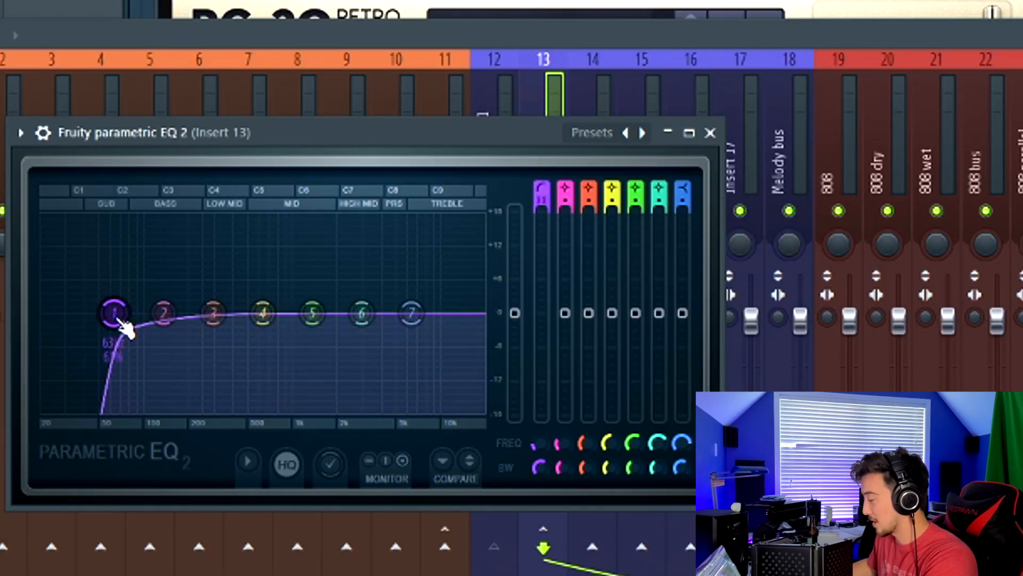
Raise the EQ's low band and switch band 7 to a high-pass, lowering its frequency
left_click_drag(165, 313, 189, 313)
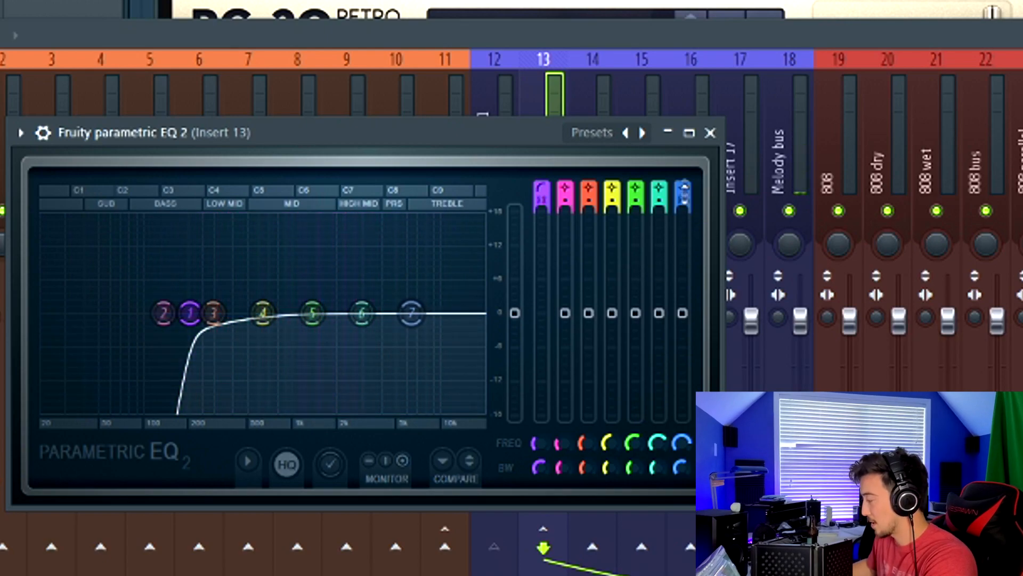
middle_click(410, 312)
middle_click(411, 313)
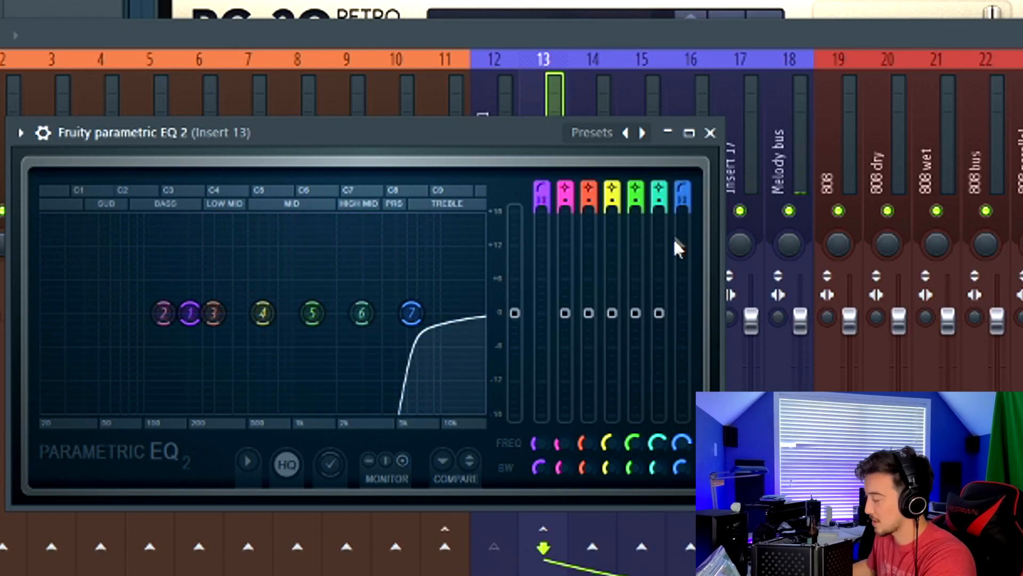
middle_click(411, 313)
middle_click(411, 312)
key("space")
left_click_drag(411, 313, 298, 313)
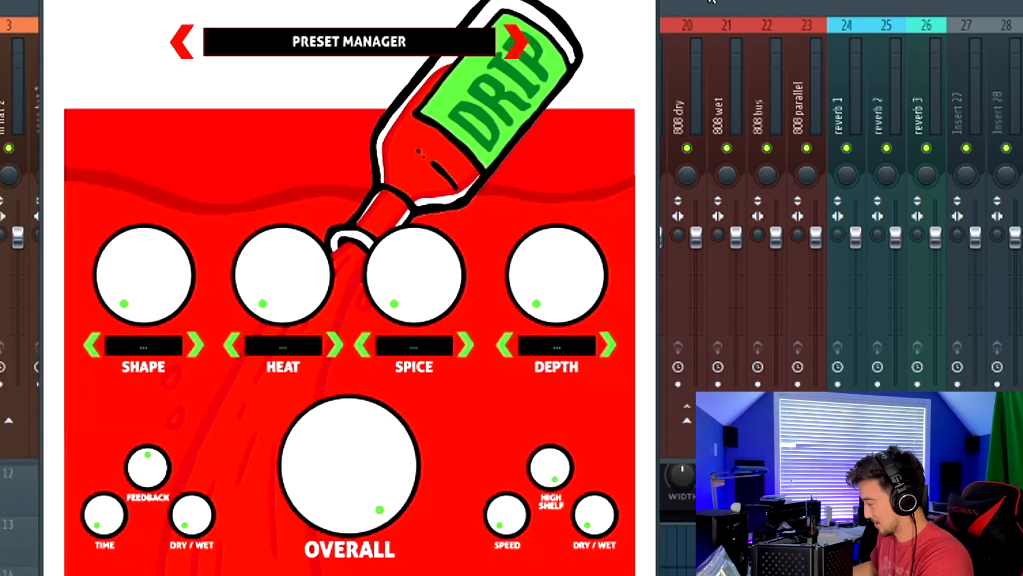
Load the DRIP preset in the Drip plugin
left_click(732, 7)
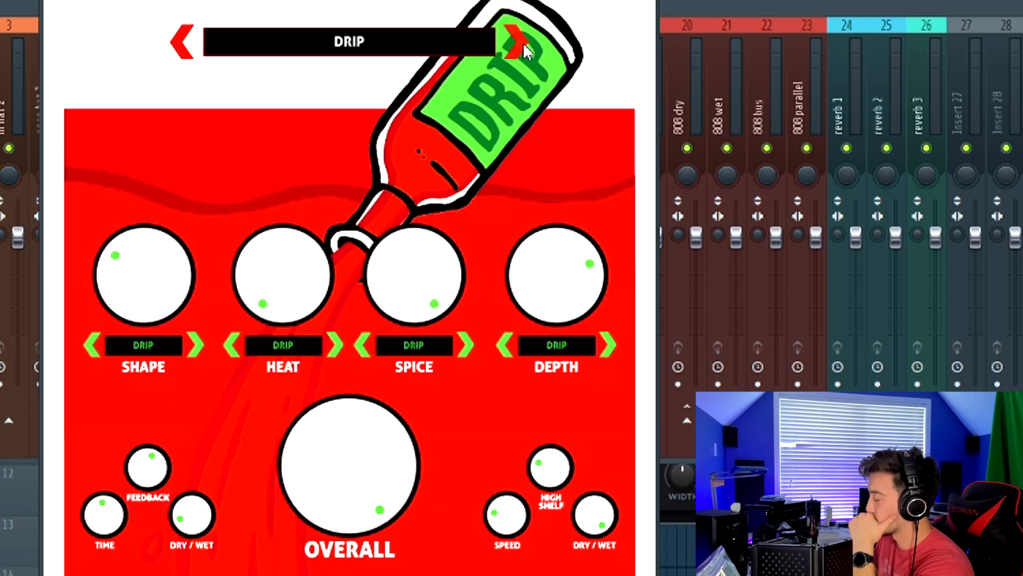
left_click(523, 42)
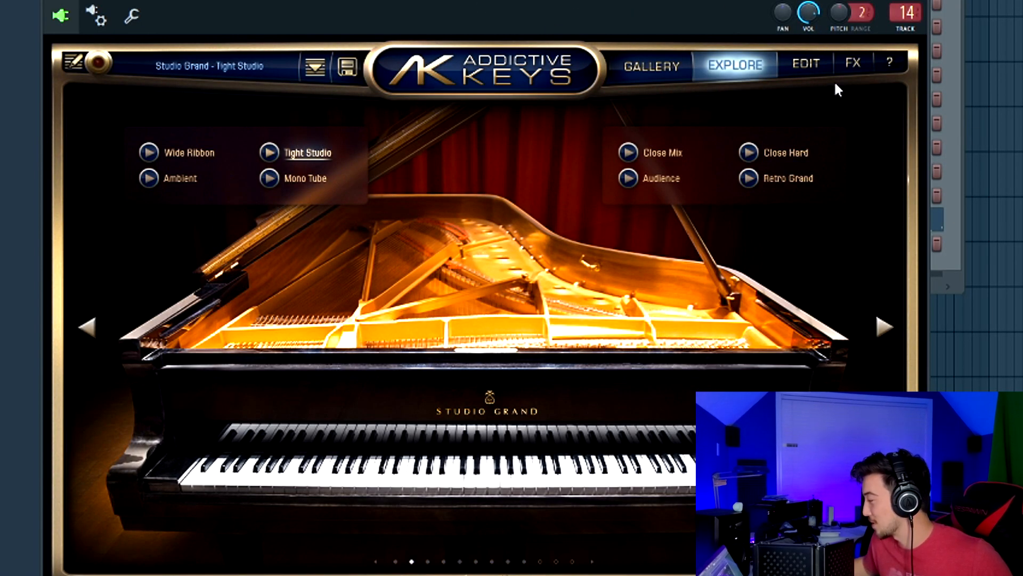
Open Addictive Keys' edit page and write chord notes A5, B5, C6, E6 and F#6 over four bars
left_click(802, 67)
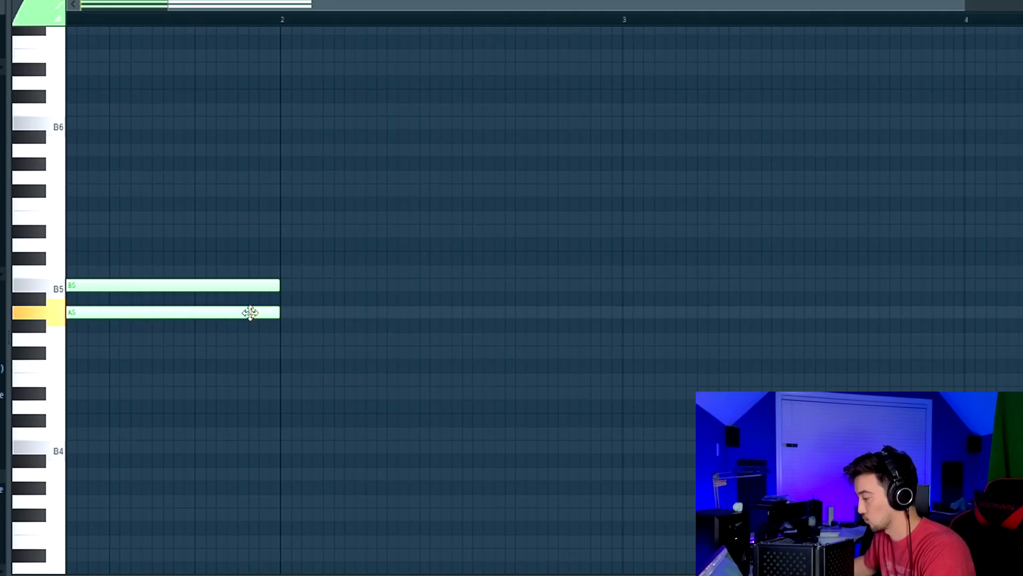
left_click(309, 313)
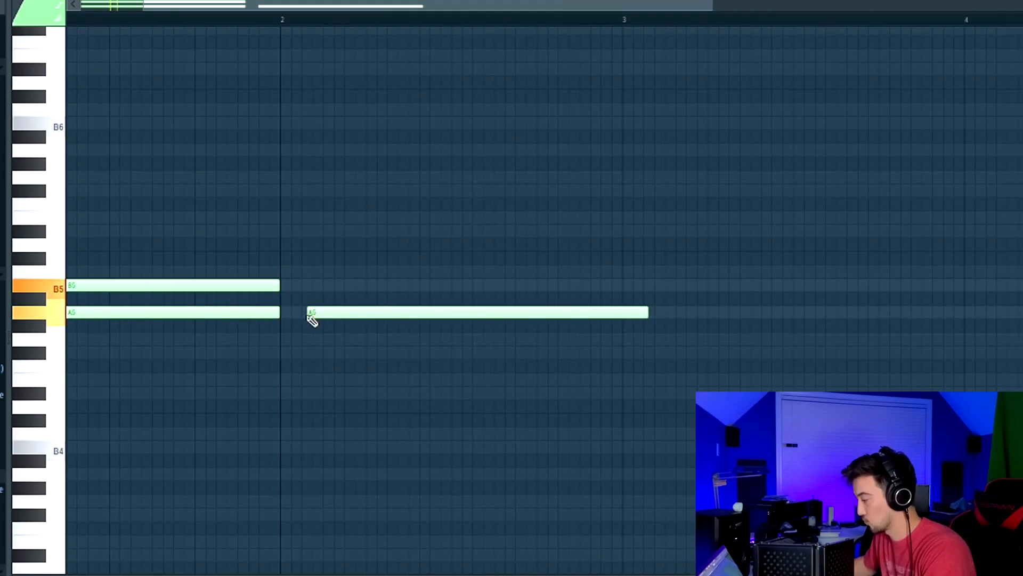
left_click_drag(311, 291, 297, 267)
scroll(331, 287, "down", 2)
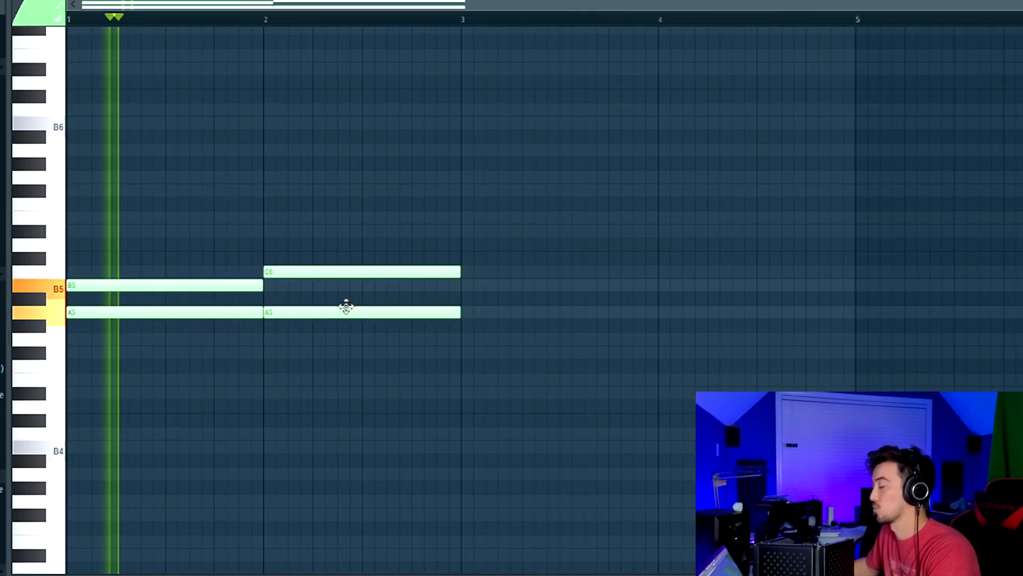
left_click_drag(323, 274, 658, 285)
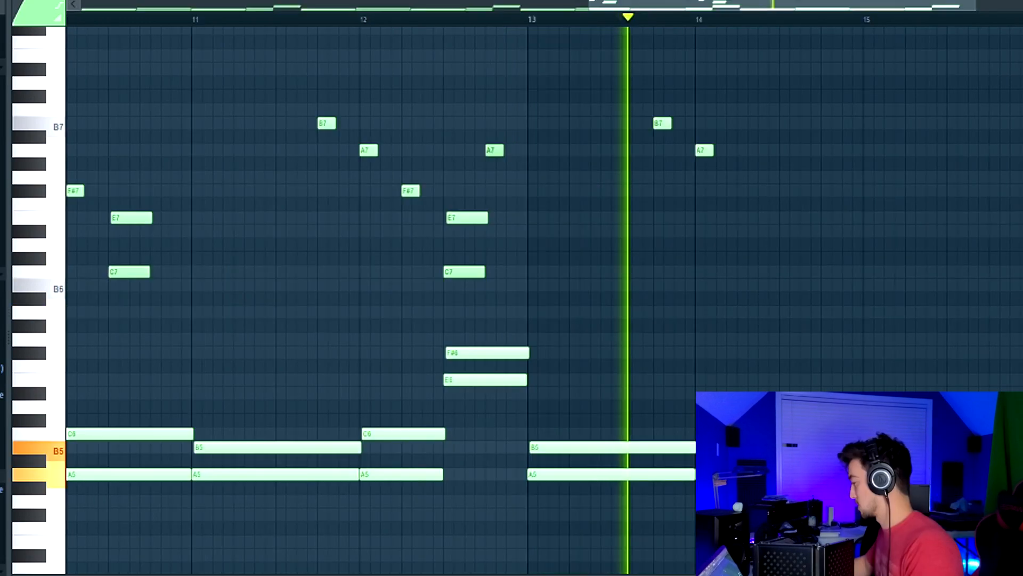
scroll(839, 289, "up", 2)
left_click(584, 191)
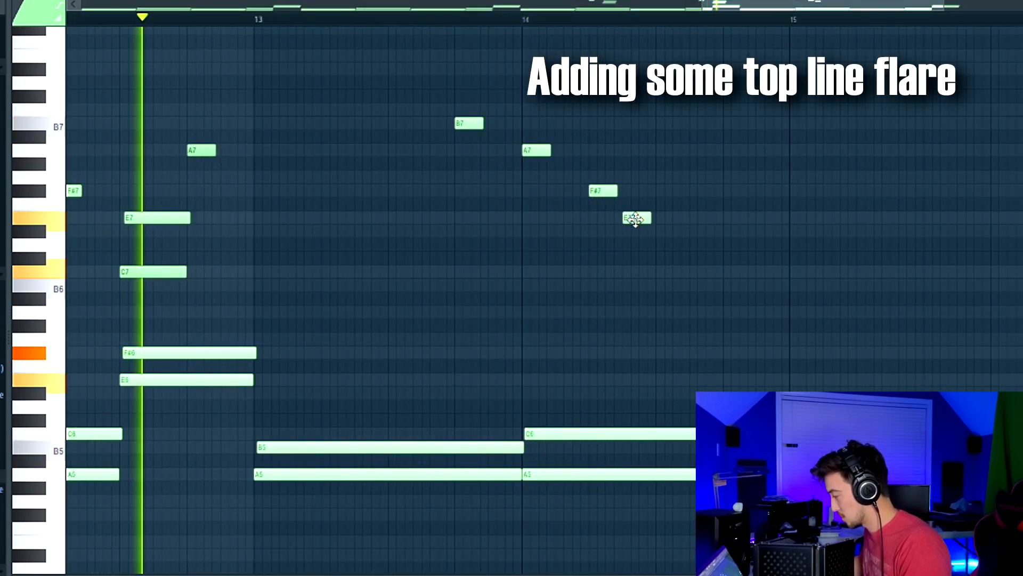
Shorten the E7 top-line note and set the piano roll snap to 1/3 step
left_click_drag(644, 219, 635, 219)
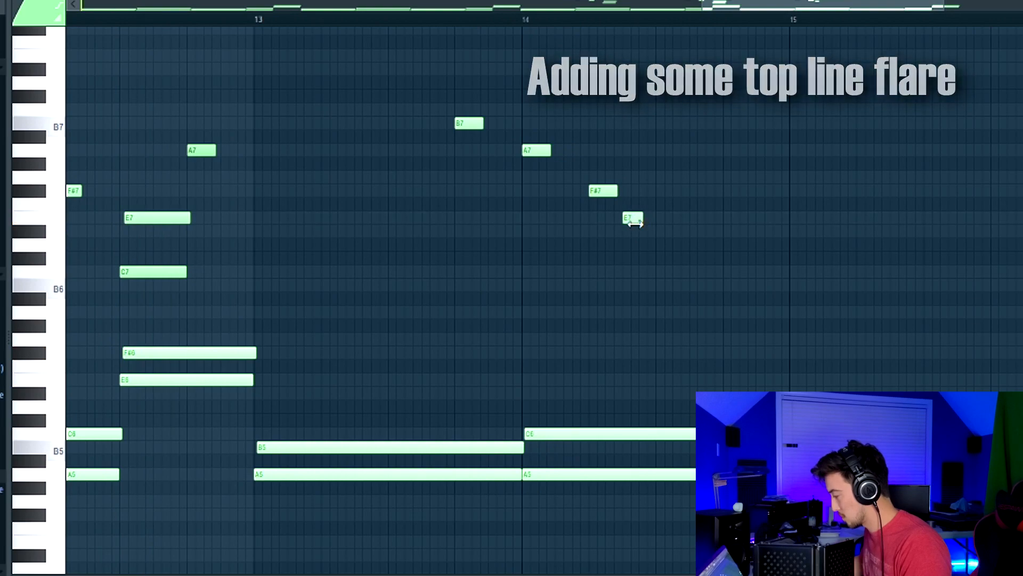
left_click(73, 110)
left_click(118, 300)
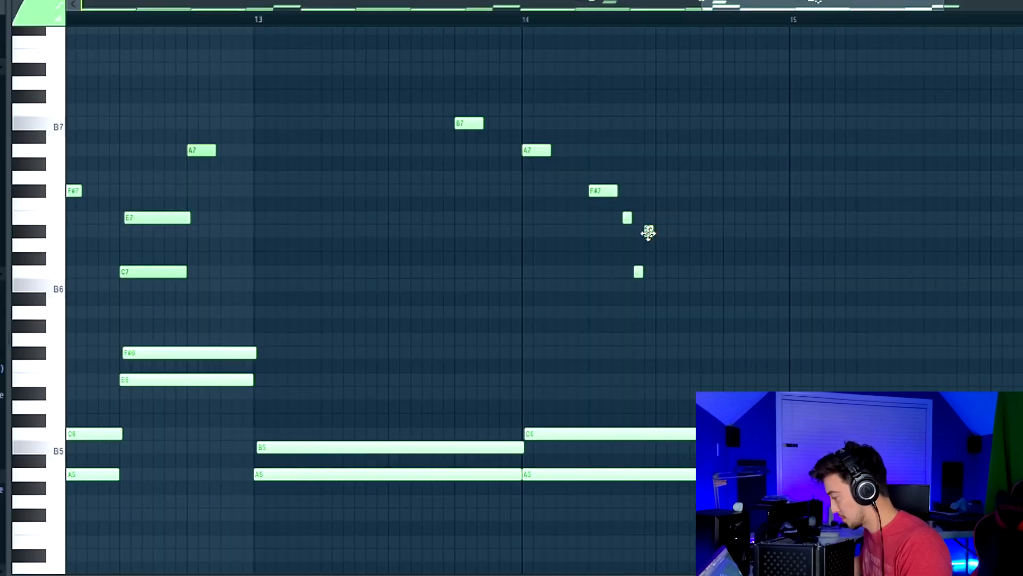
Add short triplet pickup notes to the top-line melody just before bar 15
left_click(648, 232)
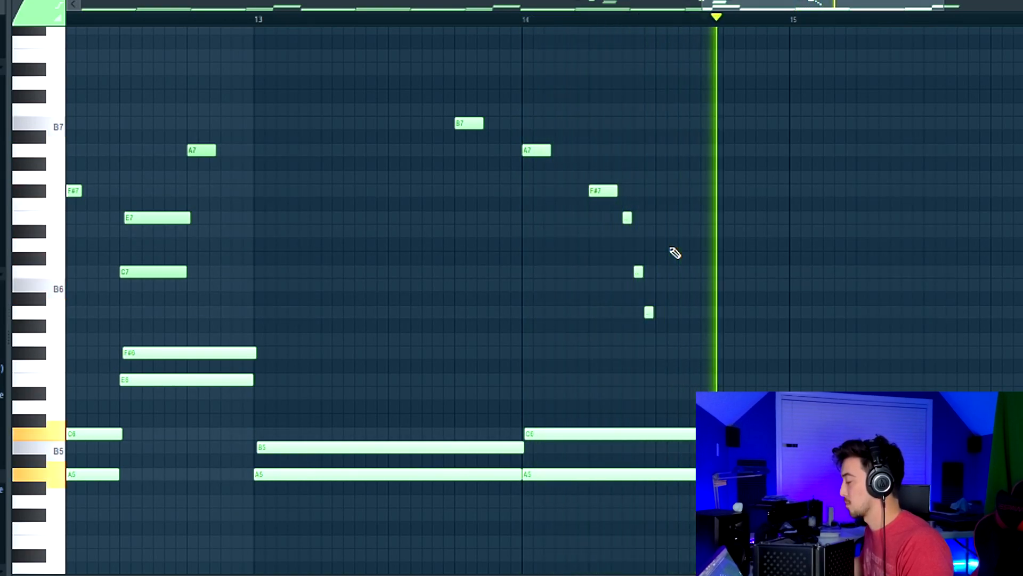
left_click_drag(691, 394, 691, 378)
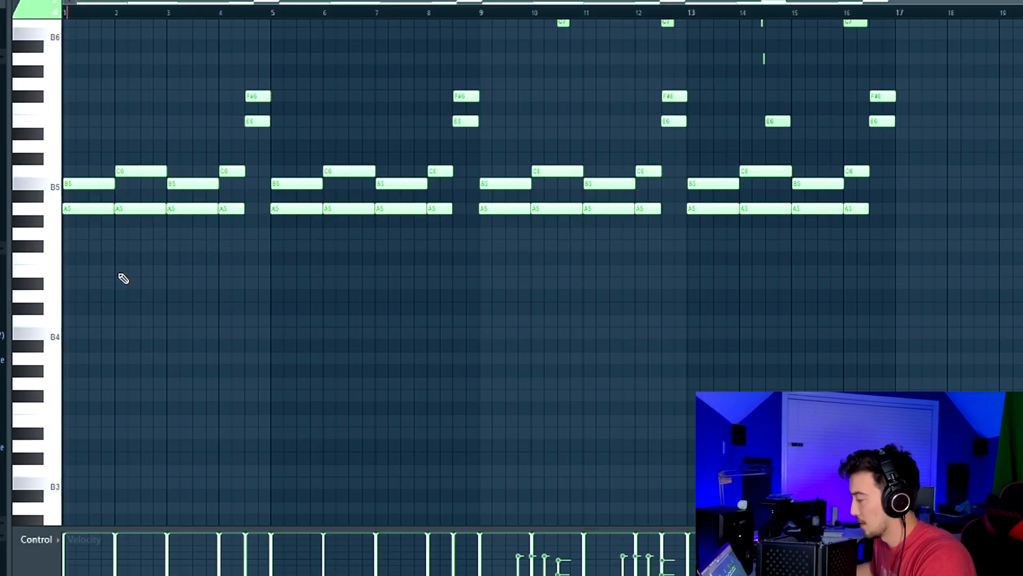
Add lower voicing notes E5 and B4 under the first piano chord in bar 1
scroll(85, 284, "up", 3)
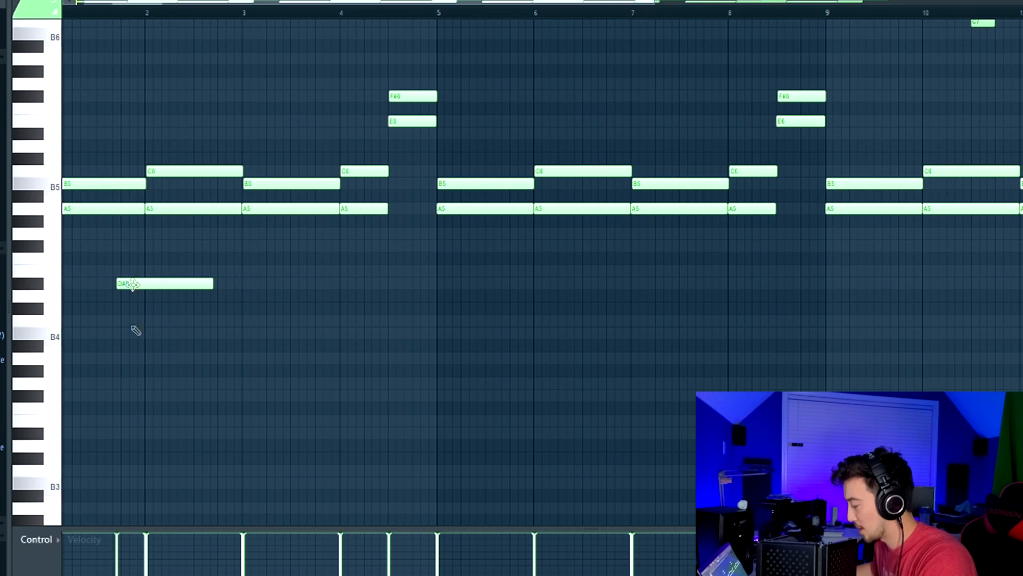
left_click(116, 574)
scroll(98, 315, "down", 3)
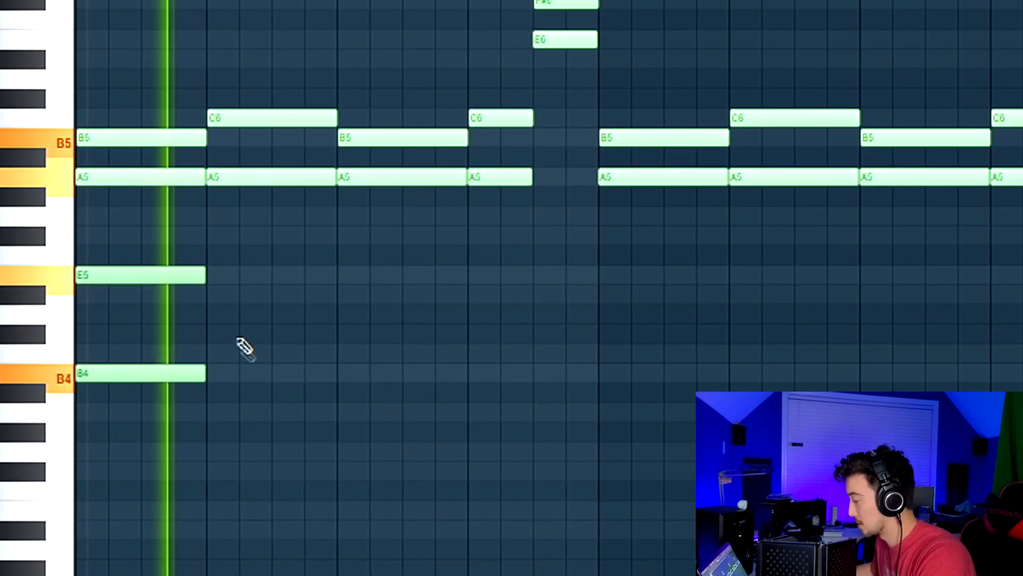
left_click(204, 353)
left_click(208, 235)
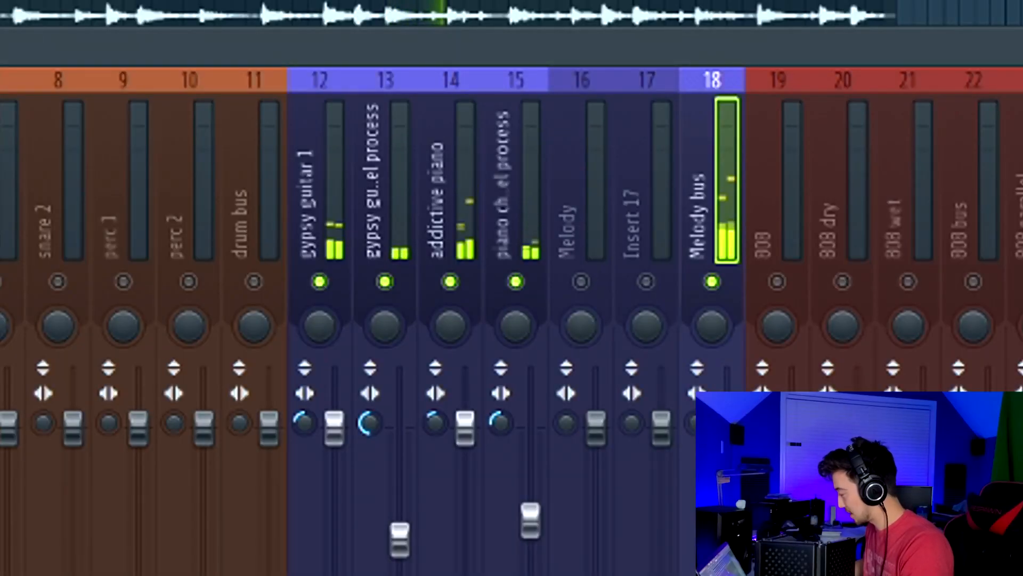
Open the HalfTime plugin on the Melody bus
left_click(1012, 133)
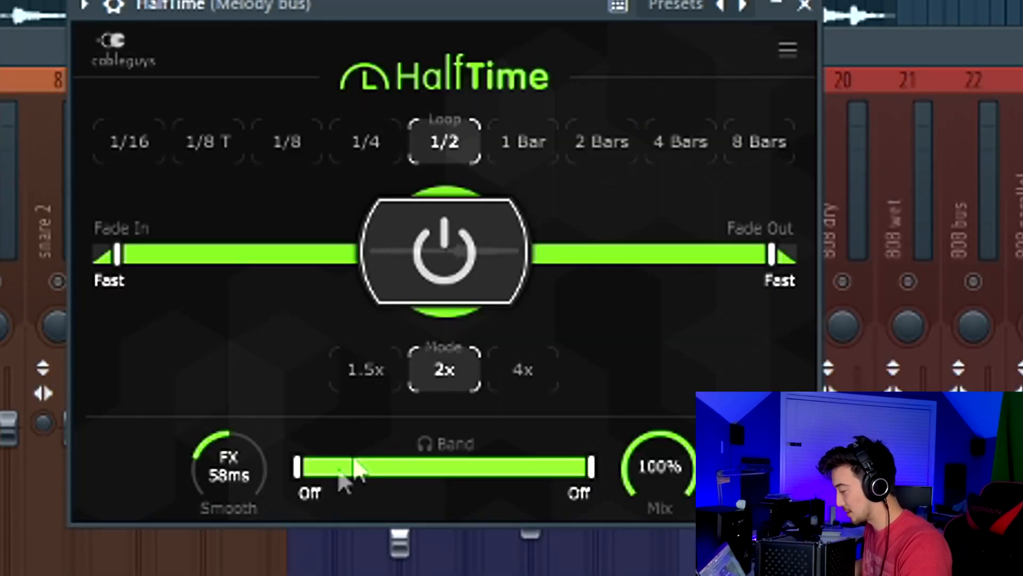
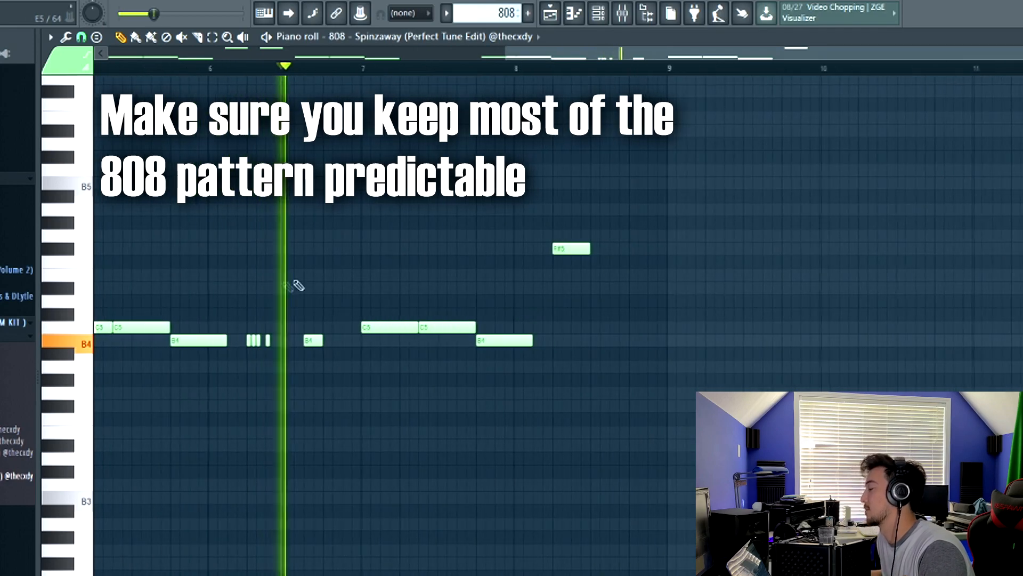
Add a short B4 note to the 808 pattern right after the triplet notes in bar 6
scroll(281, 368, "up", 3)
key("space")
right_click(284, 343)
key("space")
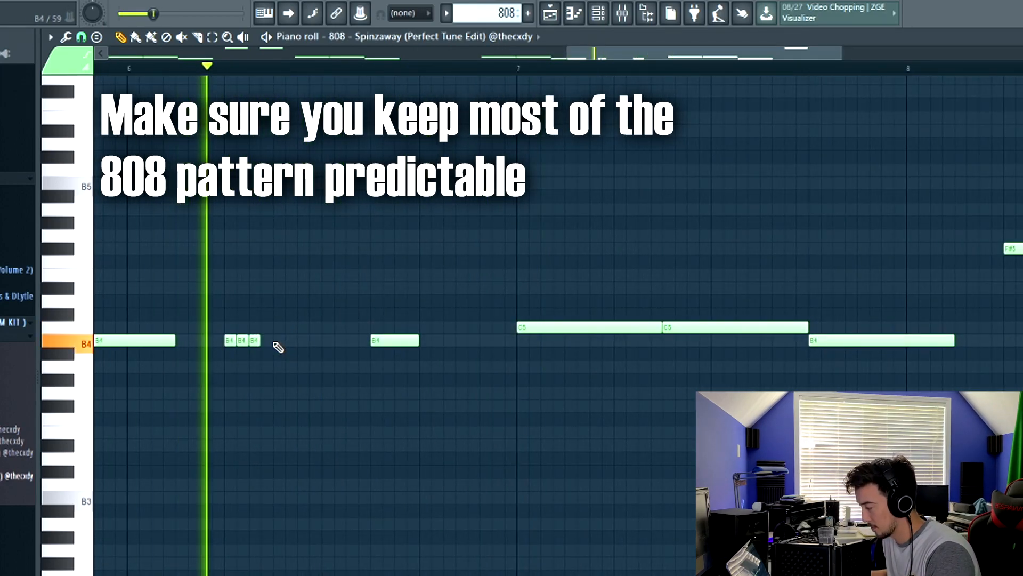
left_click(278, 341)
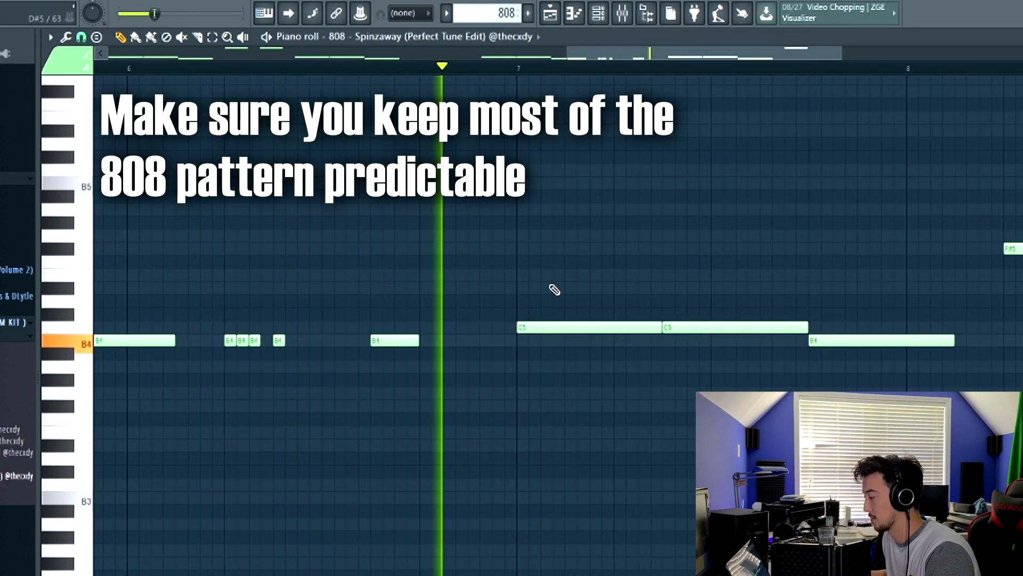
Lengthen the F#5 note of the 808 pattern in bar 8
scroll(555, 290, "down", 4)
scroll(1012, 299, "up", 3)
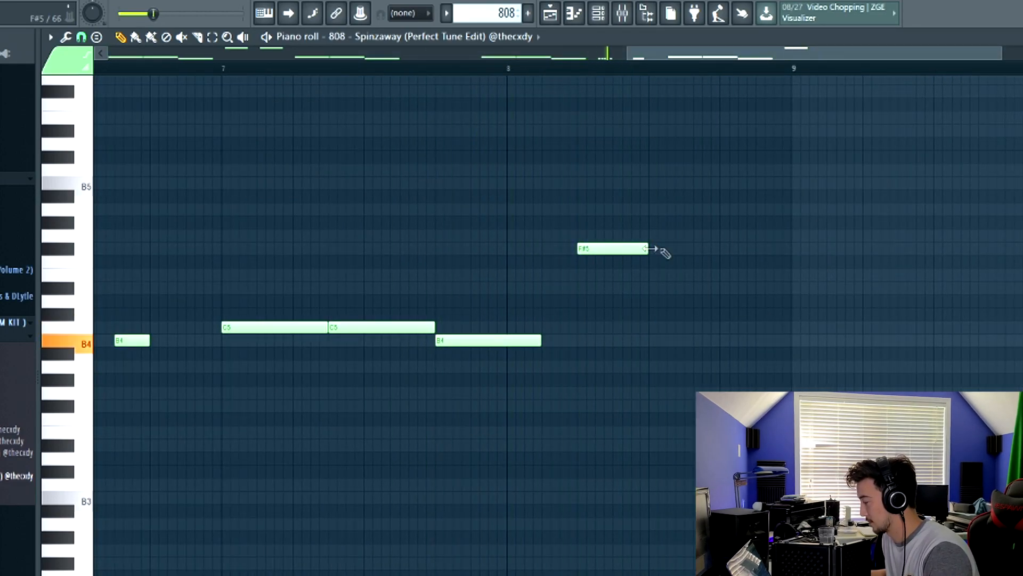
left_click(693, 249)
scroll(799, 250, "down", 3)
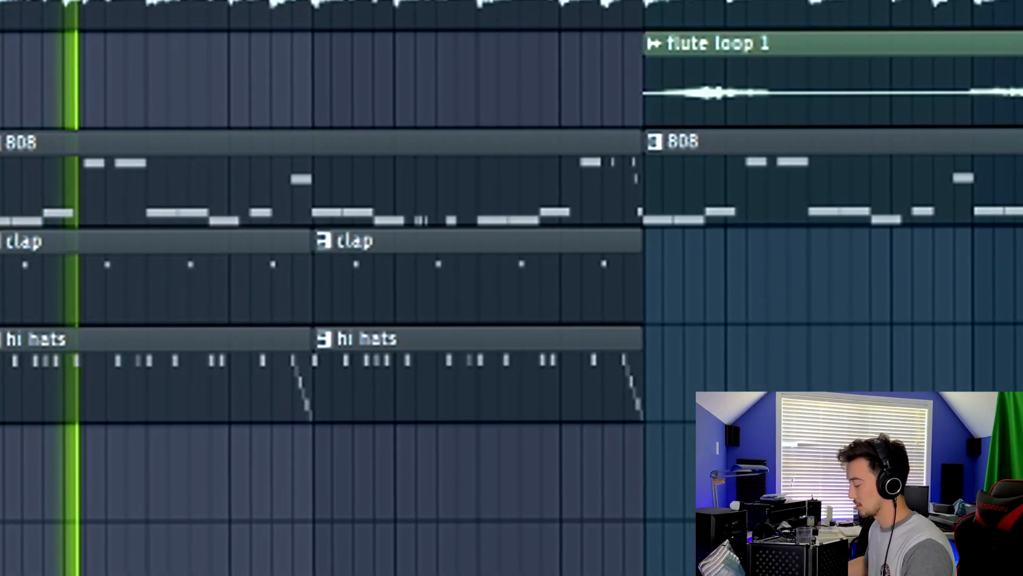
Select the clap and hi hats clips and copy them further along the arrangement
left_click_drag(101, 250, 490, 384)
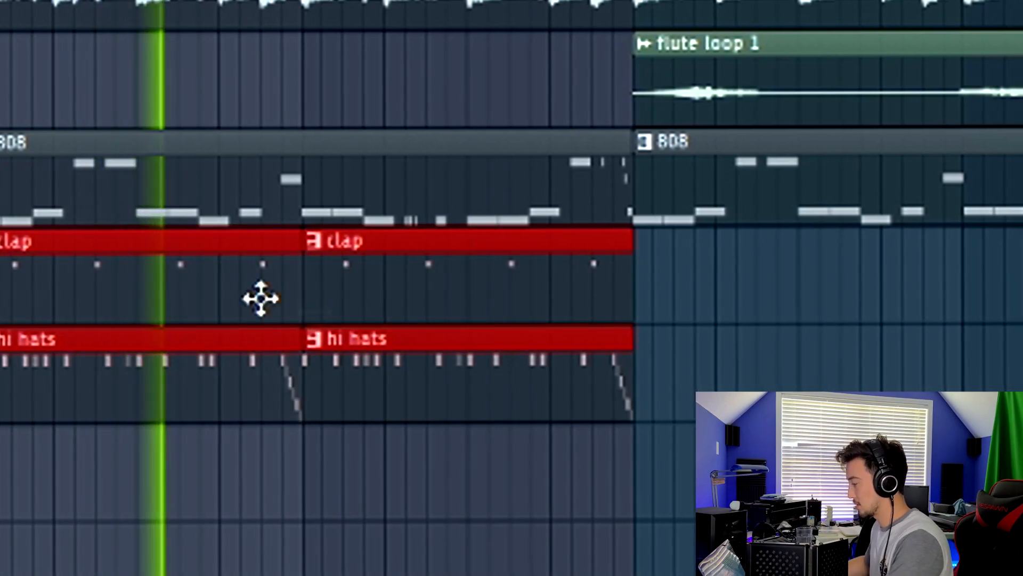
left_click_drag(77, 304, 728, 304)
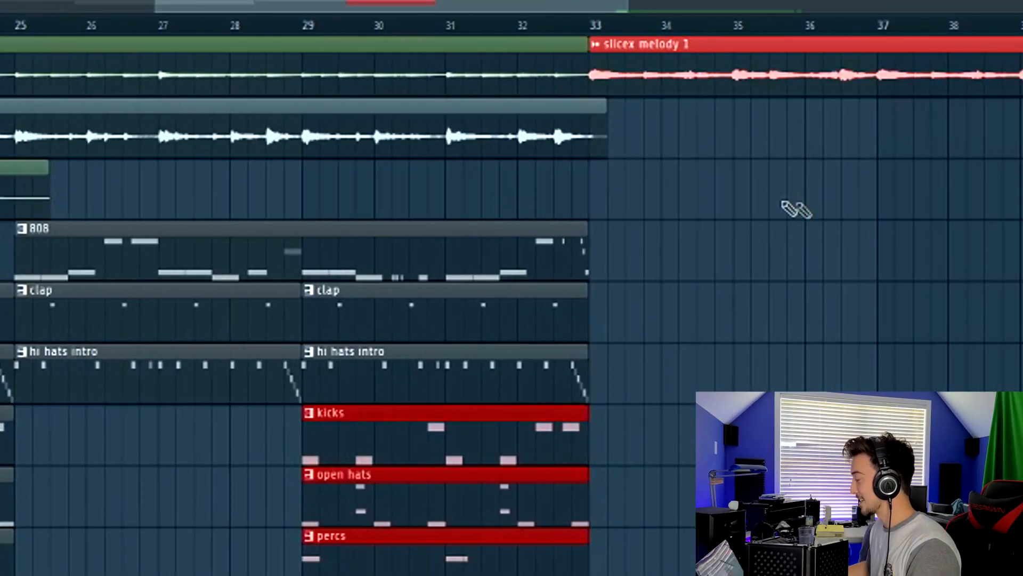
Play back selected sections of the arrangement to review how the parts flow together
scroll(243, 27, "down", 3)
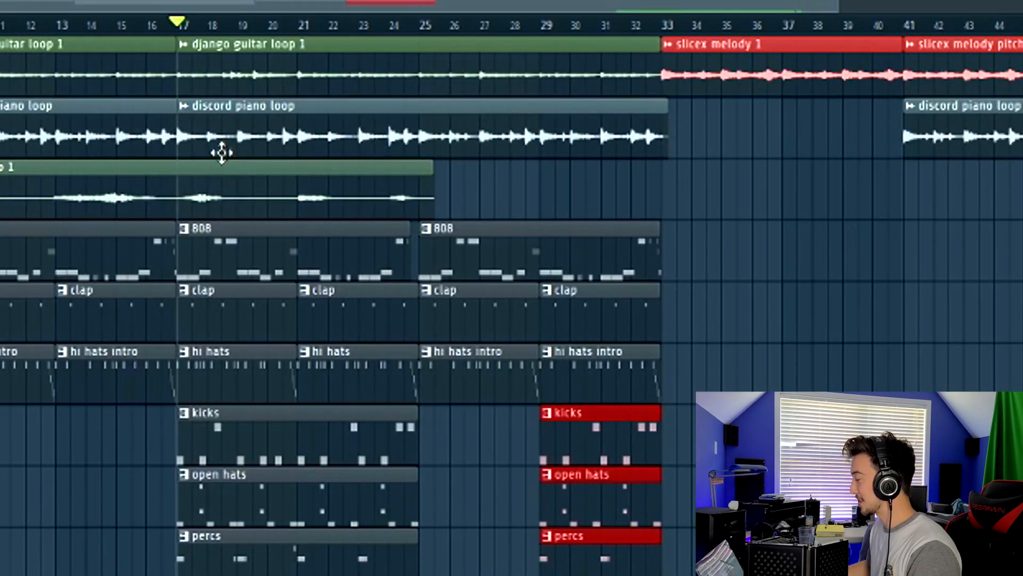
scroll(41, 28, "down", 3)
key("space")
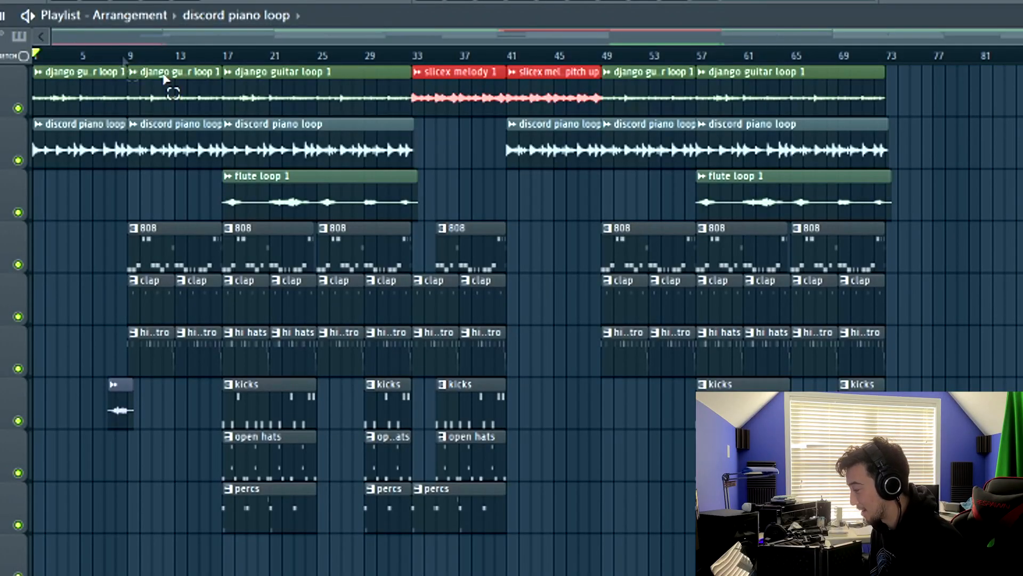
left_click_drag(128, 55, 33, 56)
scroll(74, 56, "up", 3)
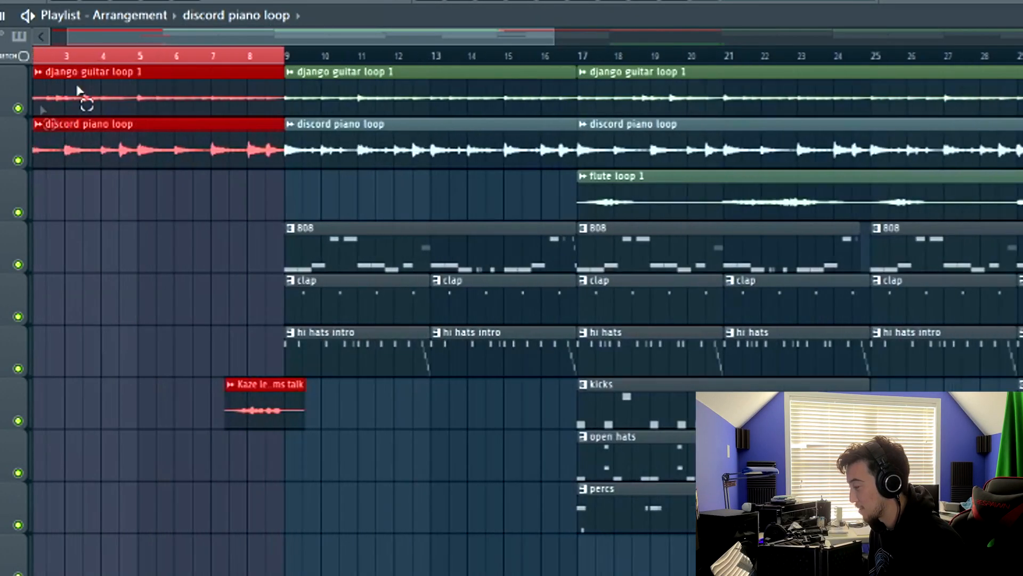
scroll(288, 58, "down", 3)
left_click_drag(190, 55, 660, 73)
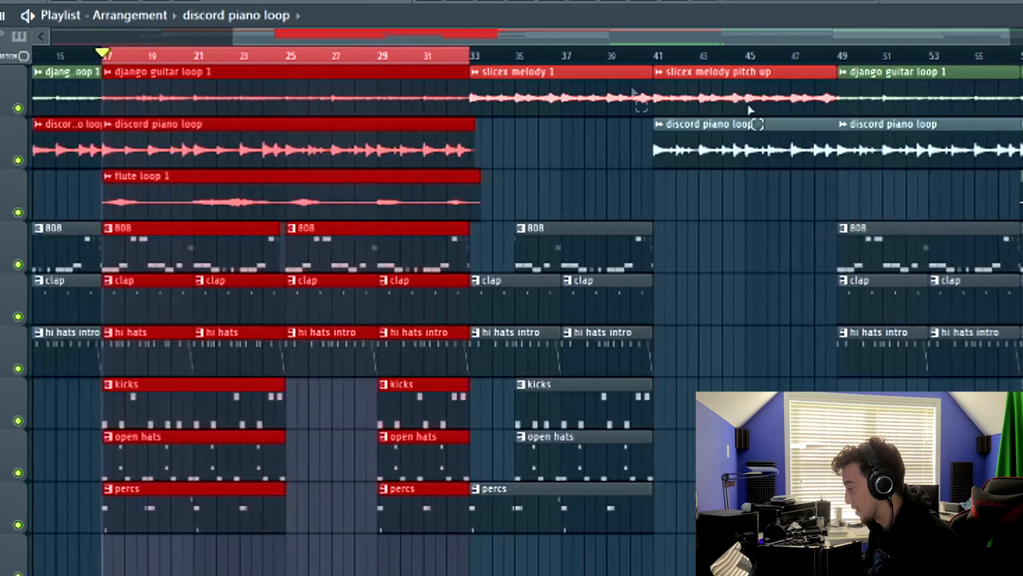
scroll(740, 104, "right", 3)
left_click_drag(474, 56, 651, 69)
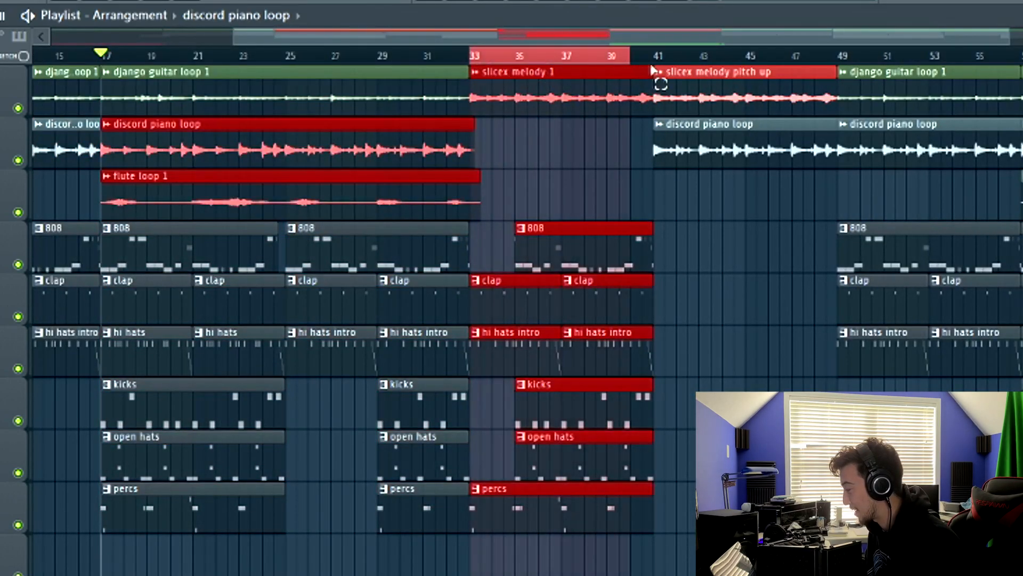
key("space")
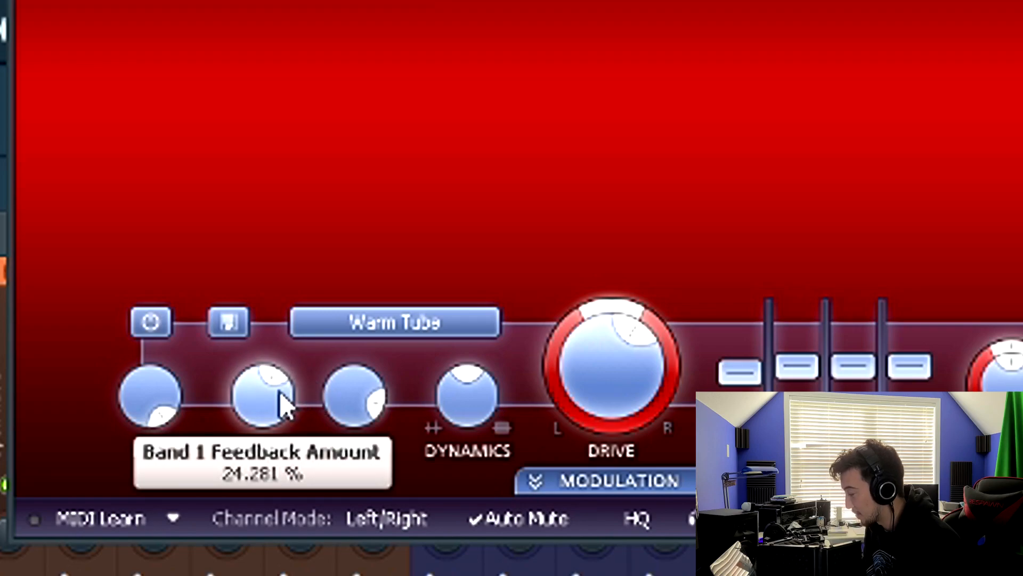
mouse_move(372, 401)
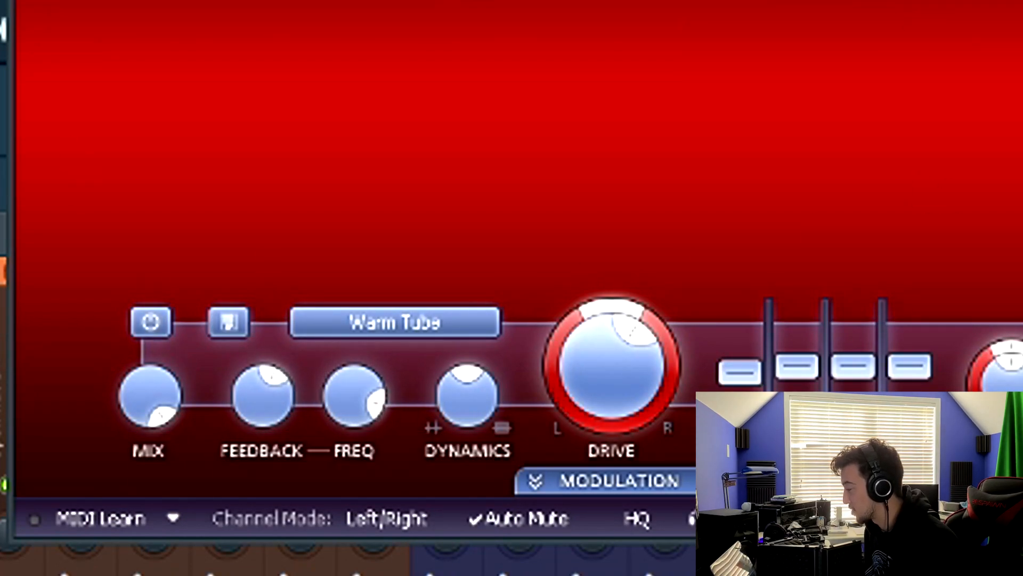
left_click_drag(512, 1, 426, 4)
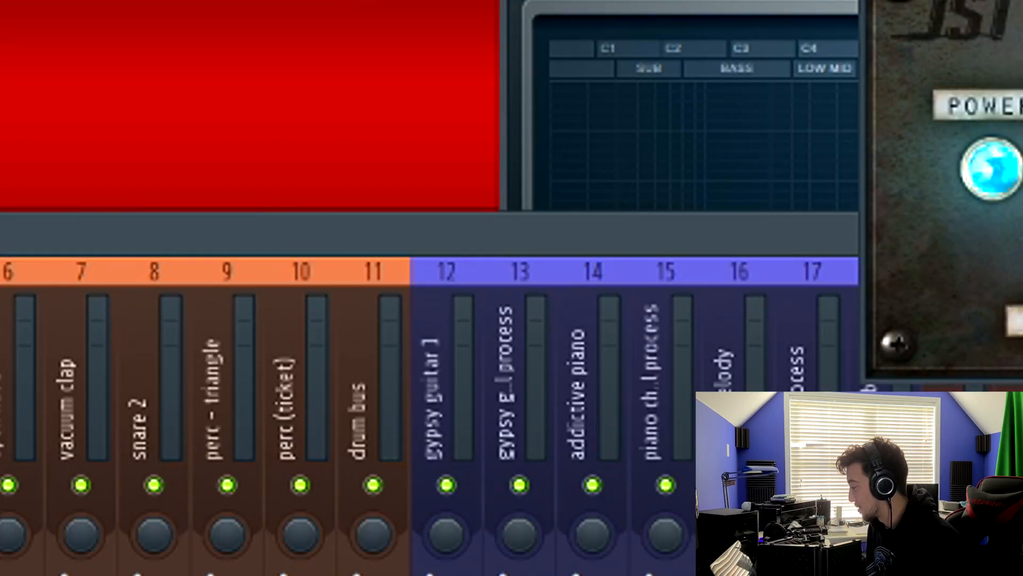
left_click_drag(1022, 0, 731, 77)
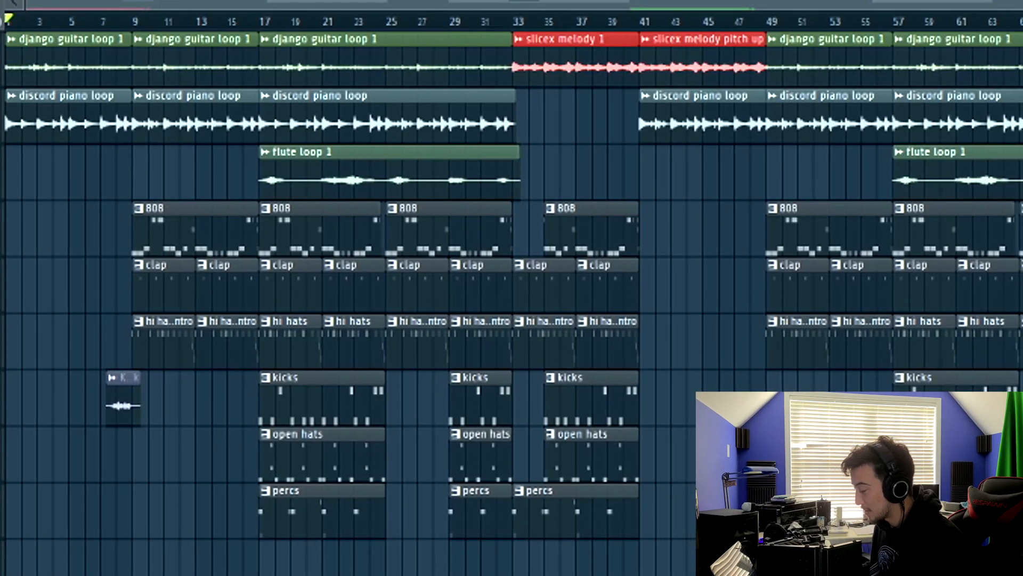